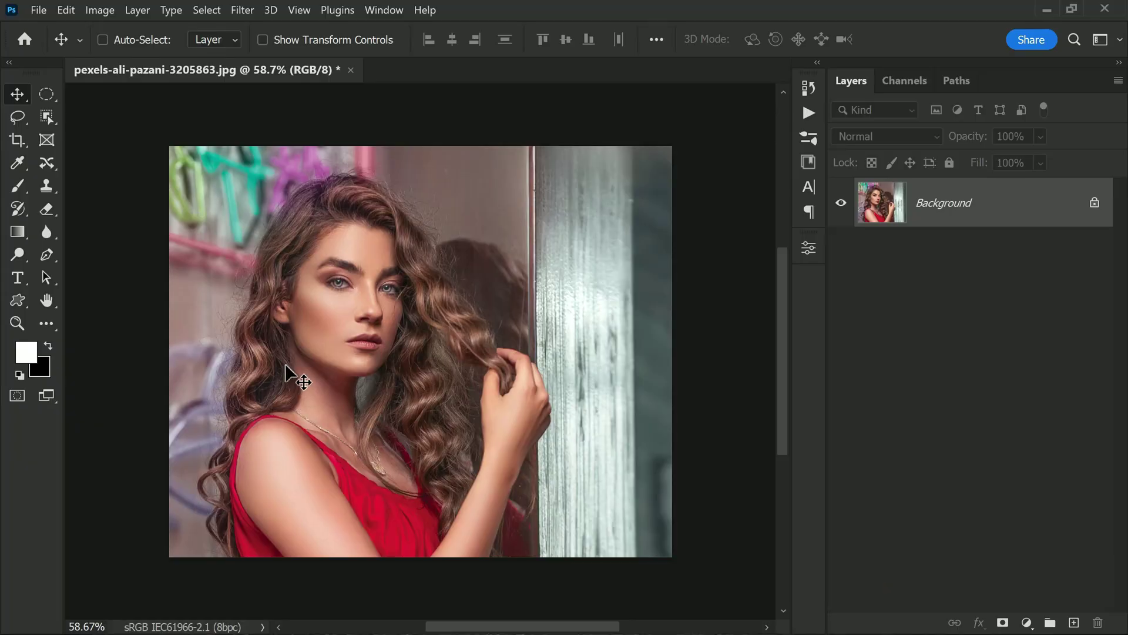
# - Zoom the portrait photo canvas to about 104%
pyautogui.scroll(3, 287, 358)
pyautogui.scroll(2, 292, 351)
pyautogui.scroll(-1, 365, 217)
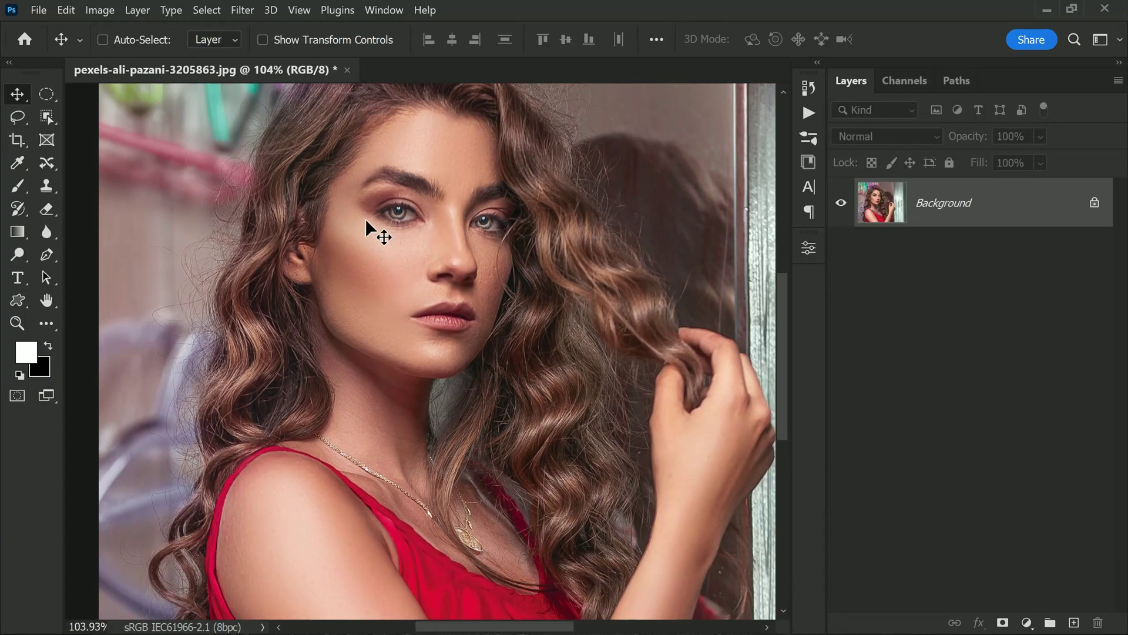
# - With the standard Pen Tool, draw a closed 133 × 106 px leaf path beside the eye
pyautogui.scroll(2, 396, 250)
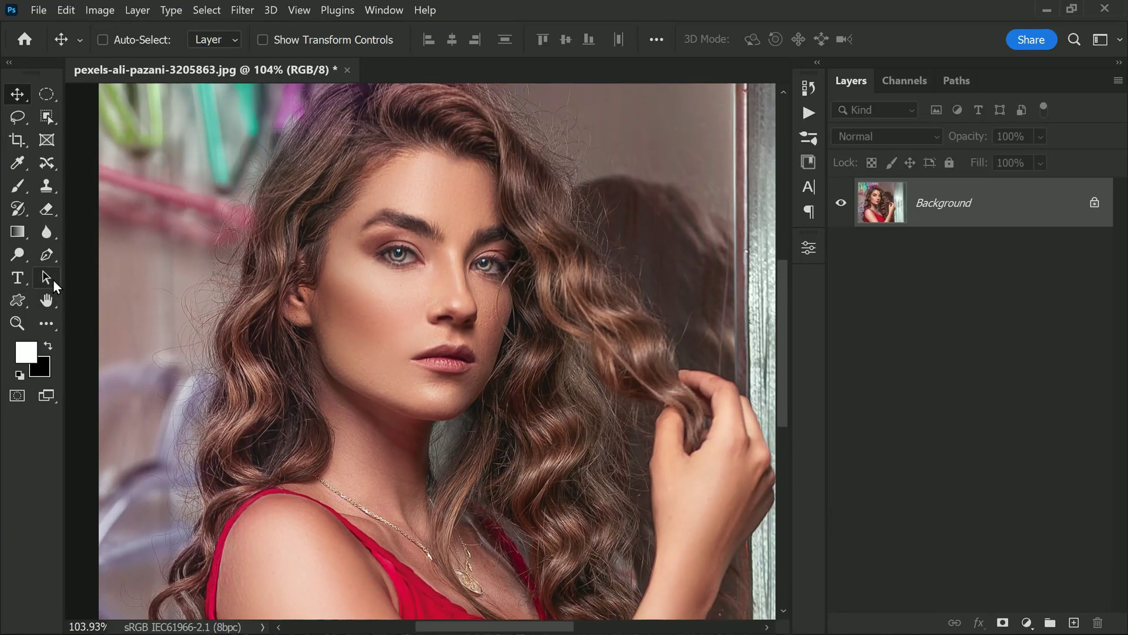
pyautogui.click(54, 254)
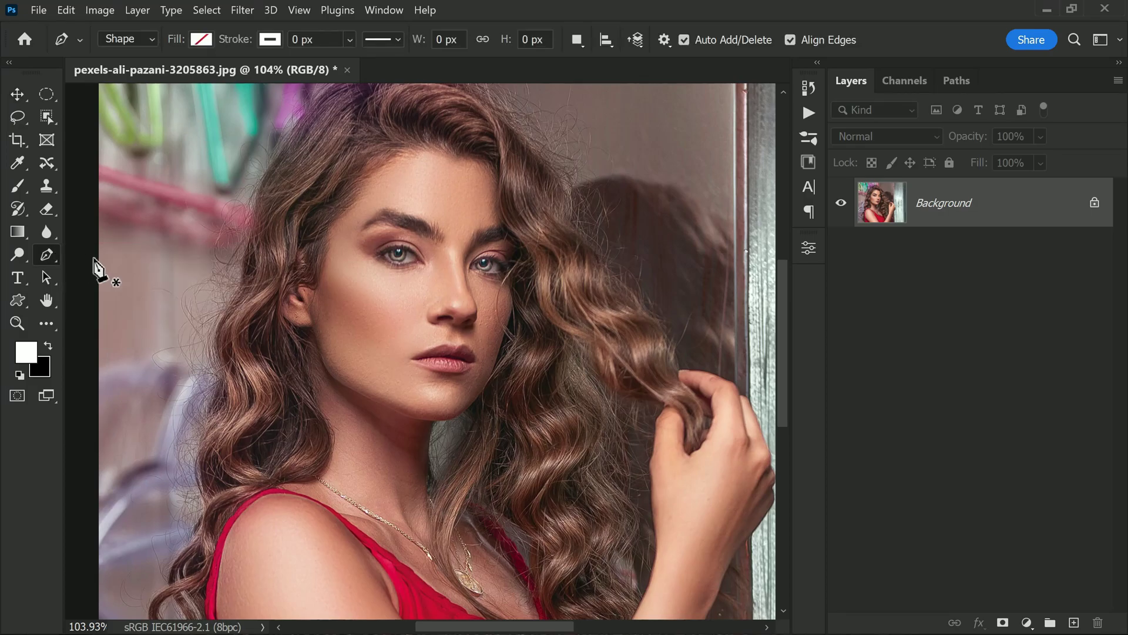
pyautogui.rightClick(55, 253)
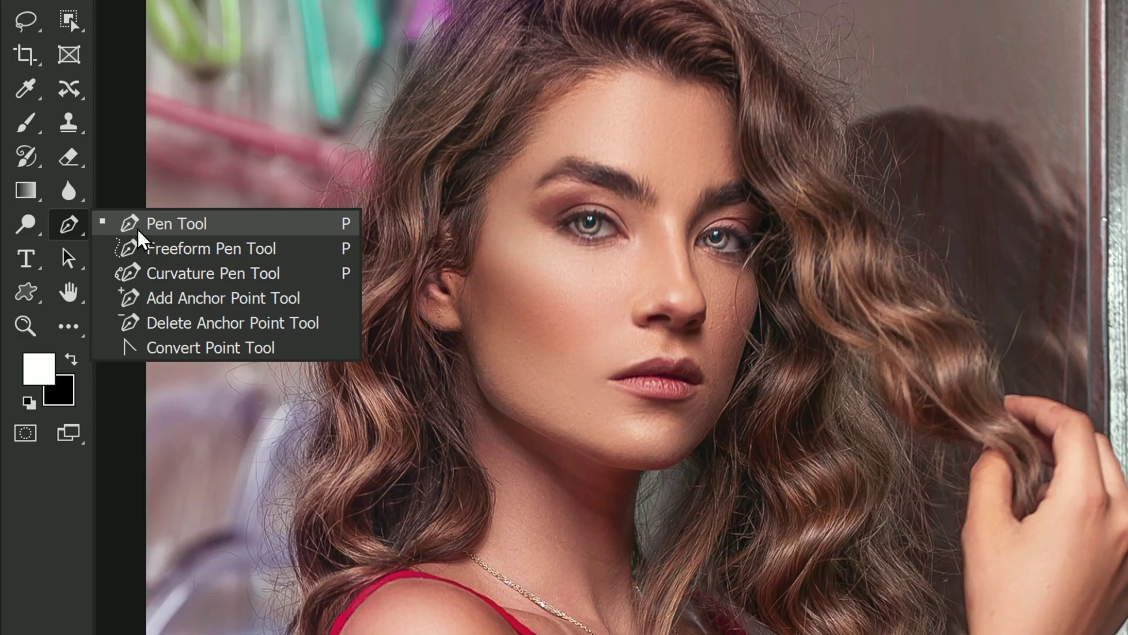
pyautogui.click(140, 238)
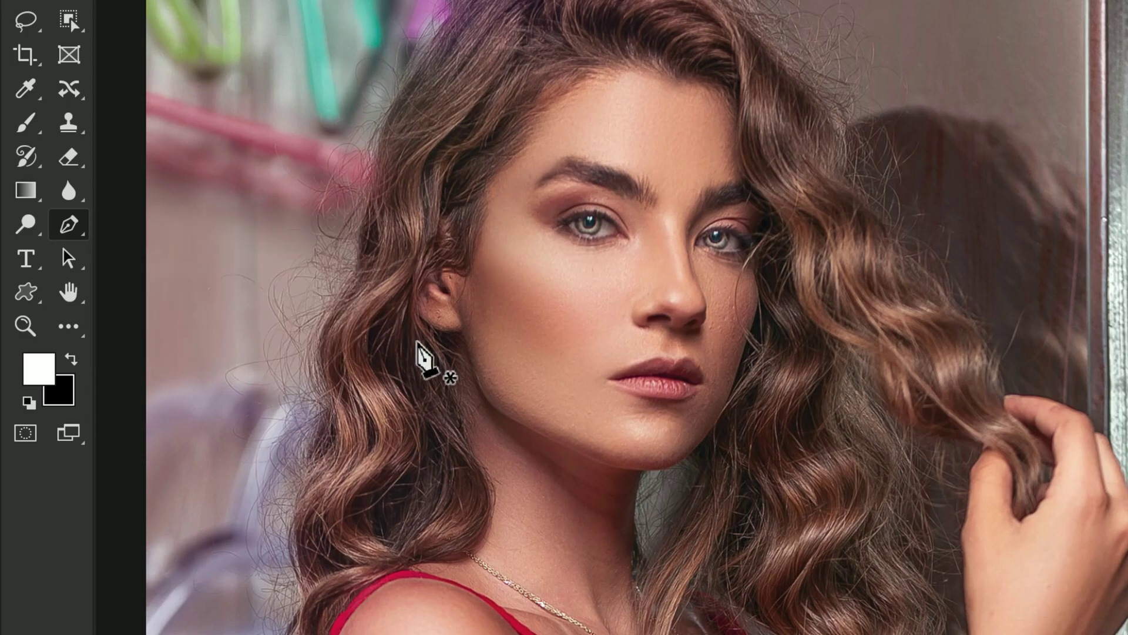
pyautogui.scroll(2, 529, 311)
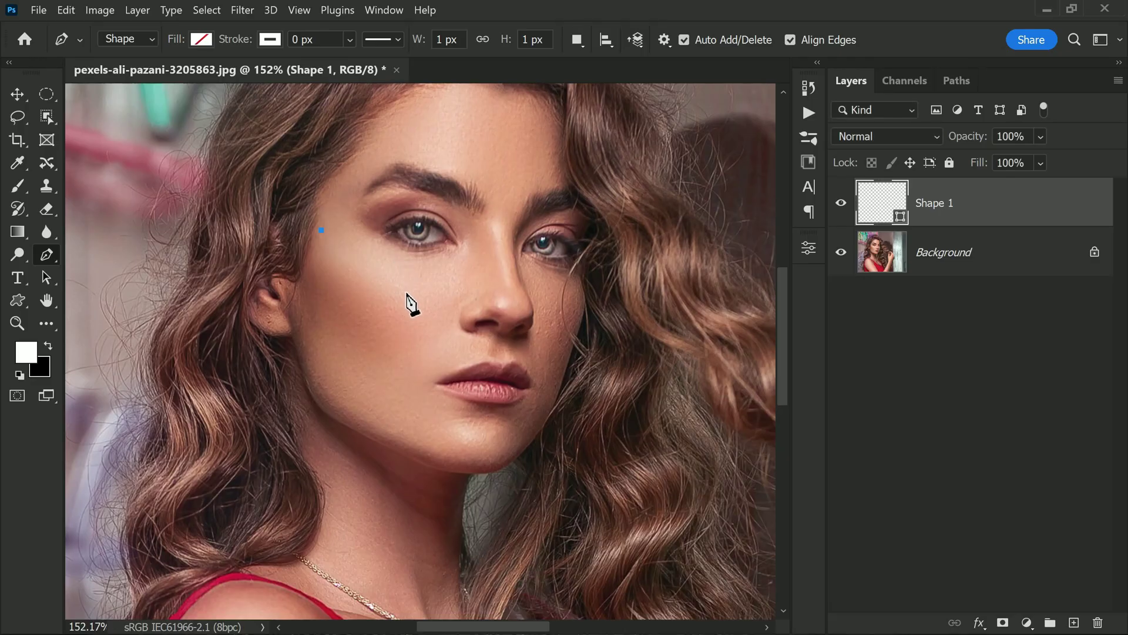
pyautogui.click(411, 301)
pyautogui.moveTo(409, 333); pyautogui.dragTo(432, 362)
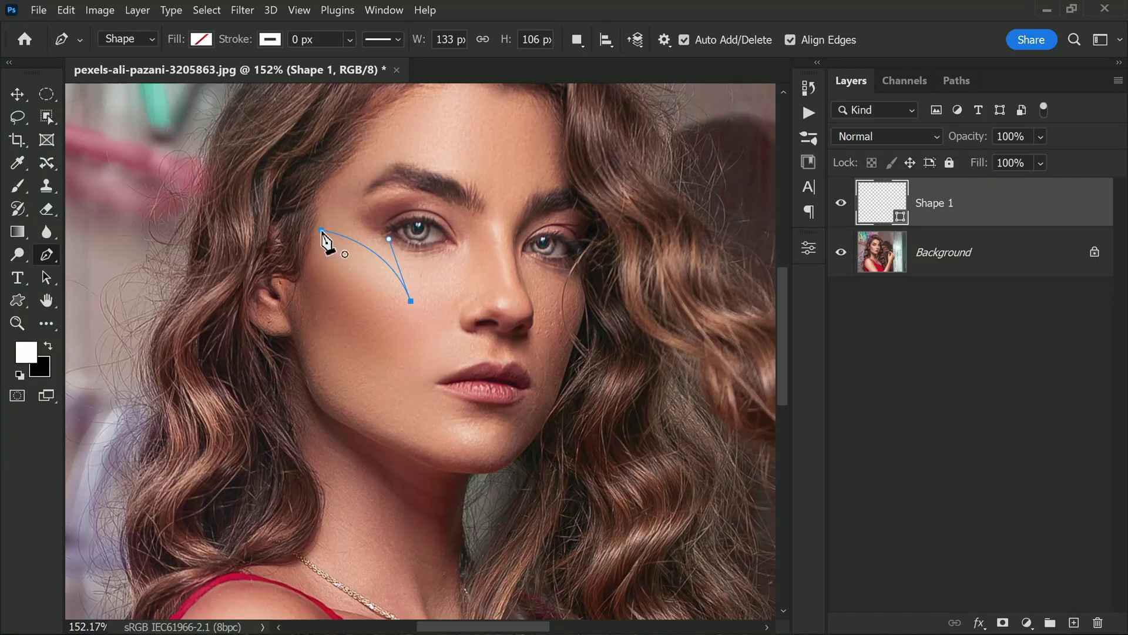
pyautogui.moveTo(321, 230); pyautogui.dragTo(322, 167)
pyautogui.moveTo(322, 167); pyautogui.dragTo(323, 167)
# - Convert the leaf-shaped cheek path into a selection with 0 px feather radius
pyautogui.rightClick(370, 276)
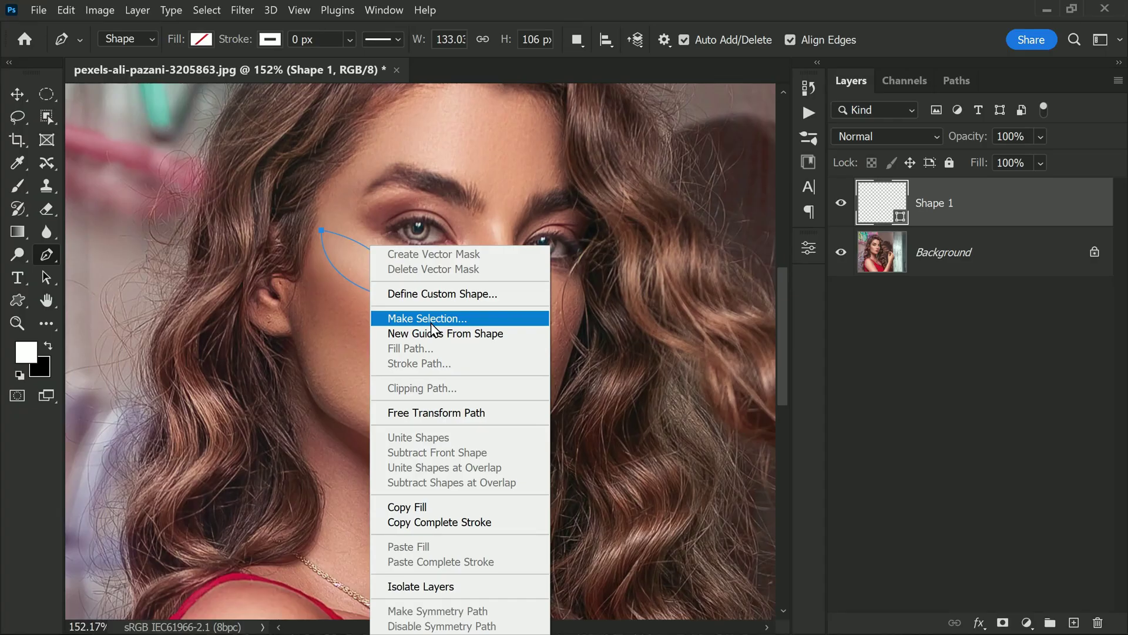
pyautogui.click(431, 320)
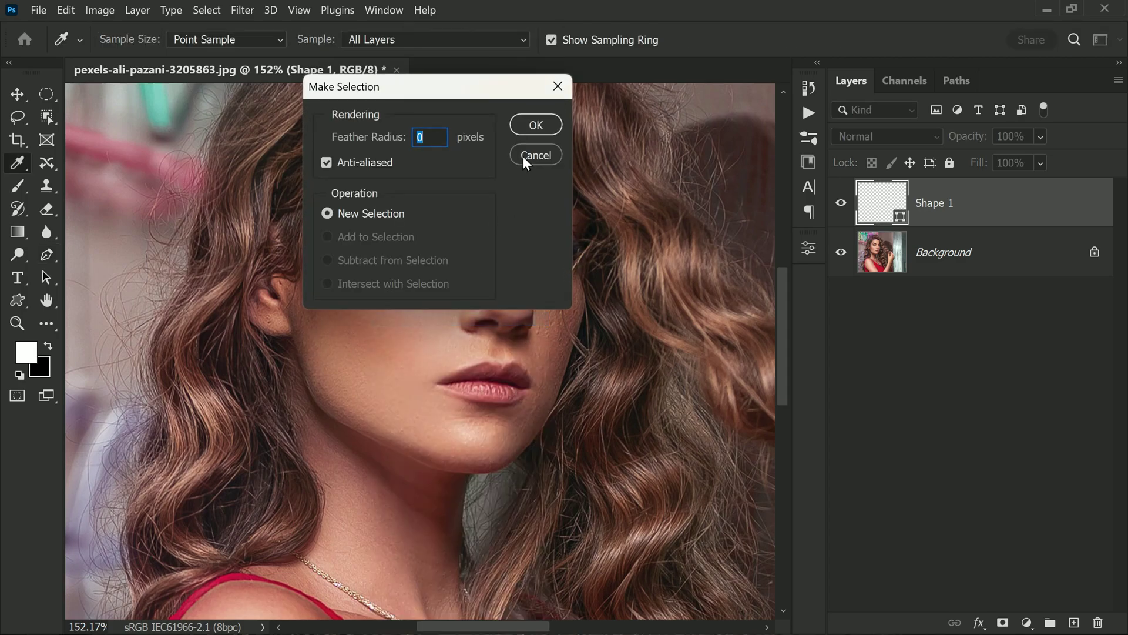
pyautogui.click(536, 125)
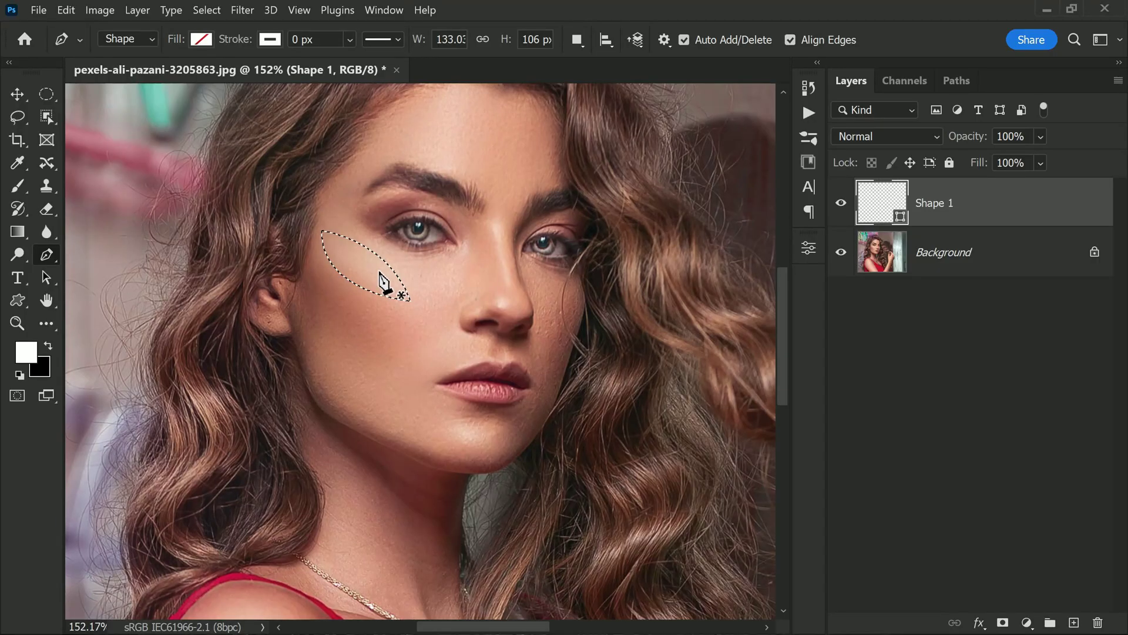
pyautogui.click(1027, 622)
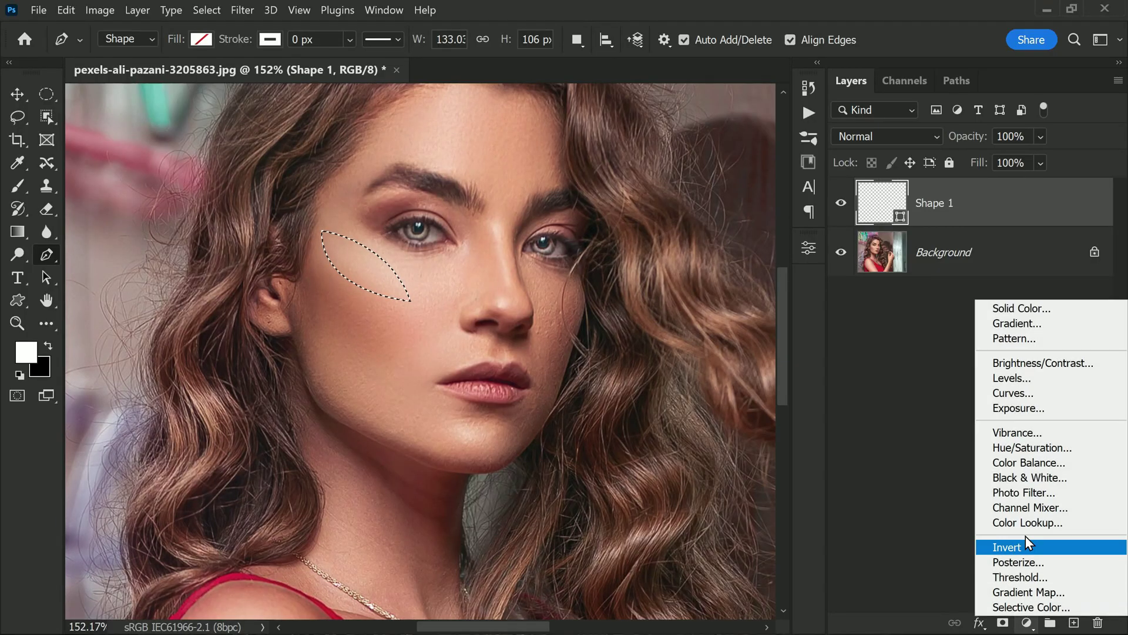
# - Add a Curves 1 adjustment masked to the leaf shape and briefly view its mask alone
pyautogui.click(1038, 392)
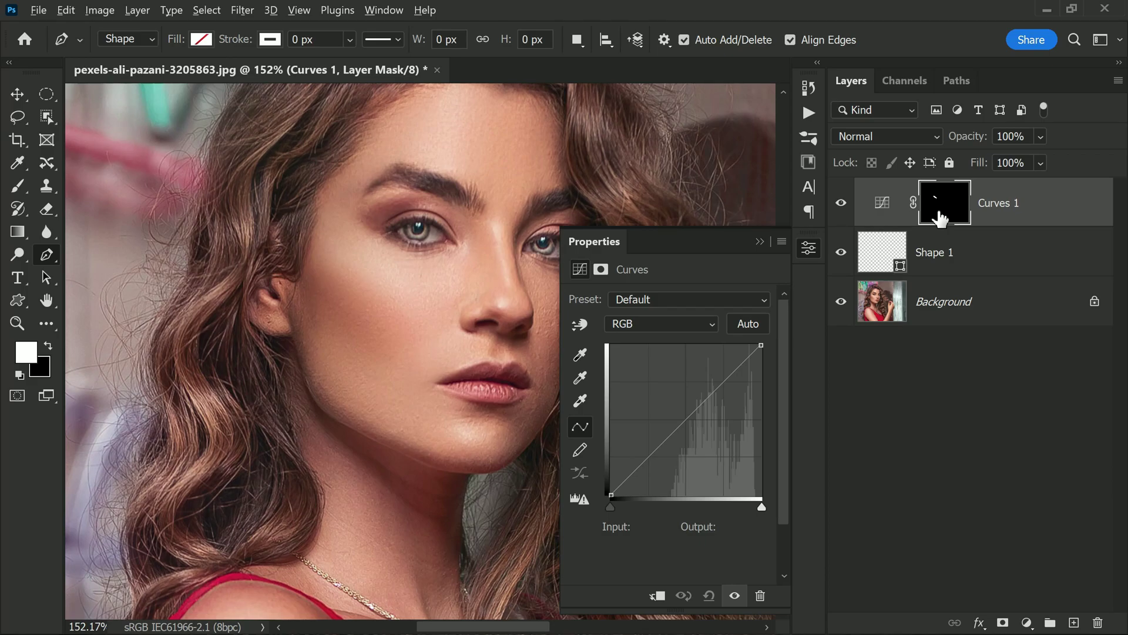
pyautogui.keyDown('alt'); pyautogui.click(939, 216); pyautogui.keyUp('alt')
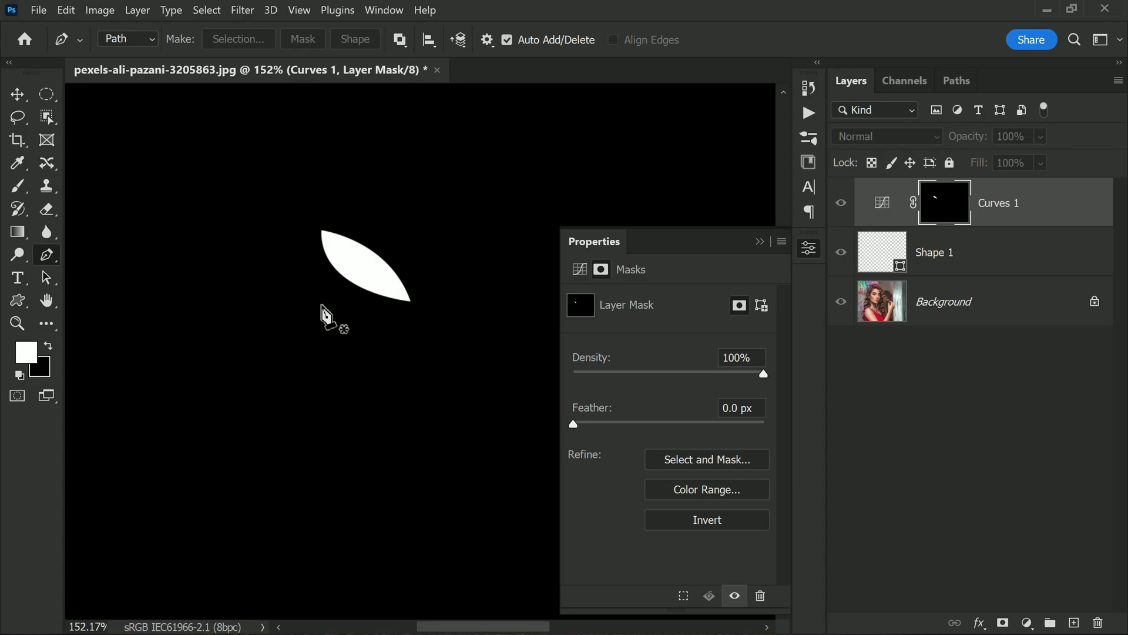
pyautogui.keyDown('alt'); pyautogui.click(948, 220); pyautogui.keyUp('alt')
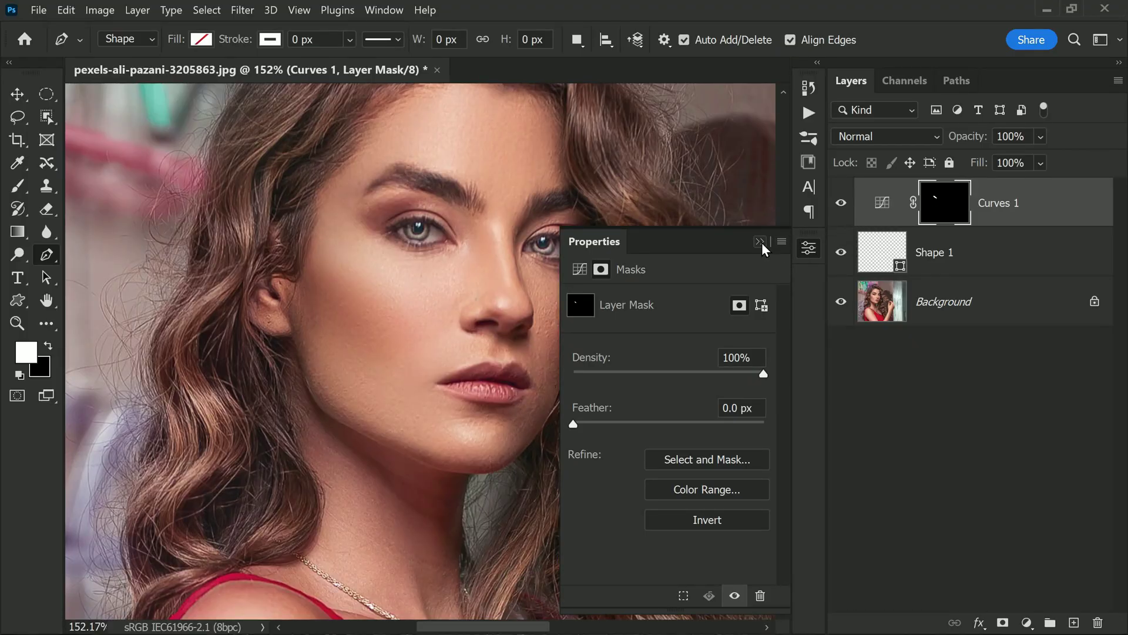
# - Raise the Curves 1 RGB curve to input 155, output 212, whitening the cheek highlight
pyautogui.click(761, 241)
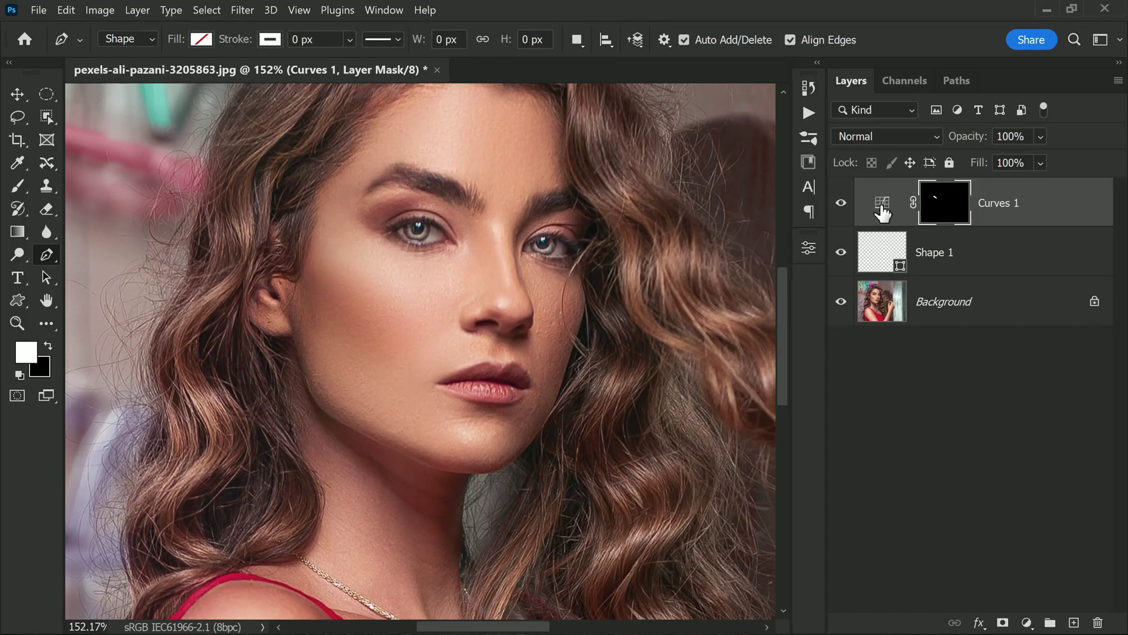
pyautogui.click(883, 212)
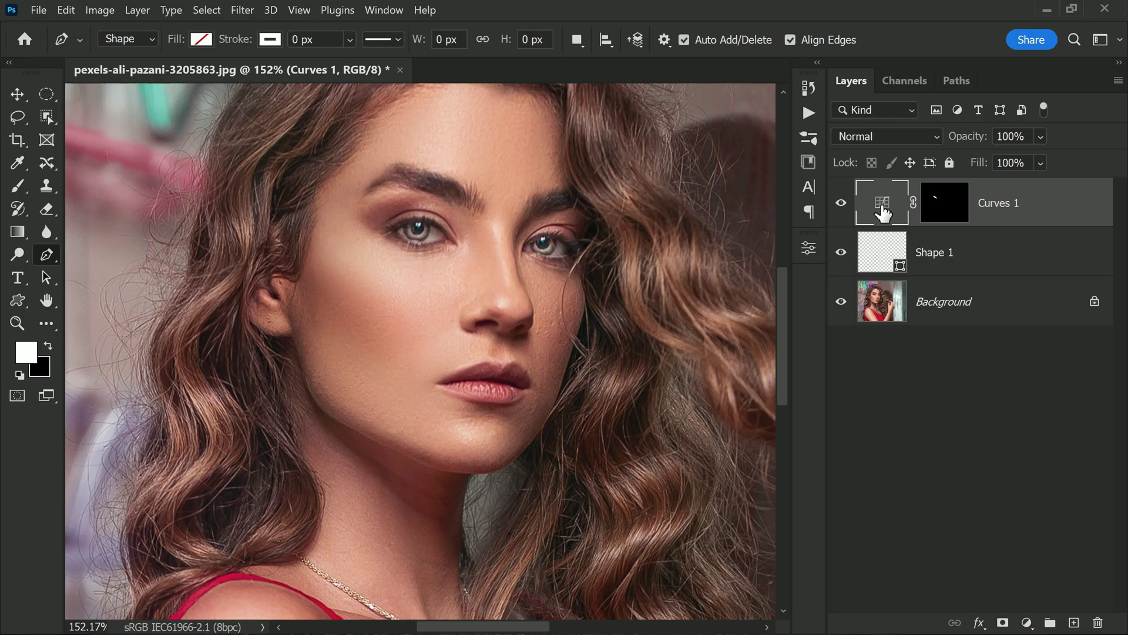
pyautogui.doubleClick(883, 212)
pyautogui.moveTo(717, 390); pyautogui.dragTo(703, 370)
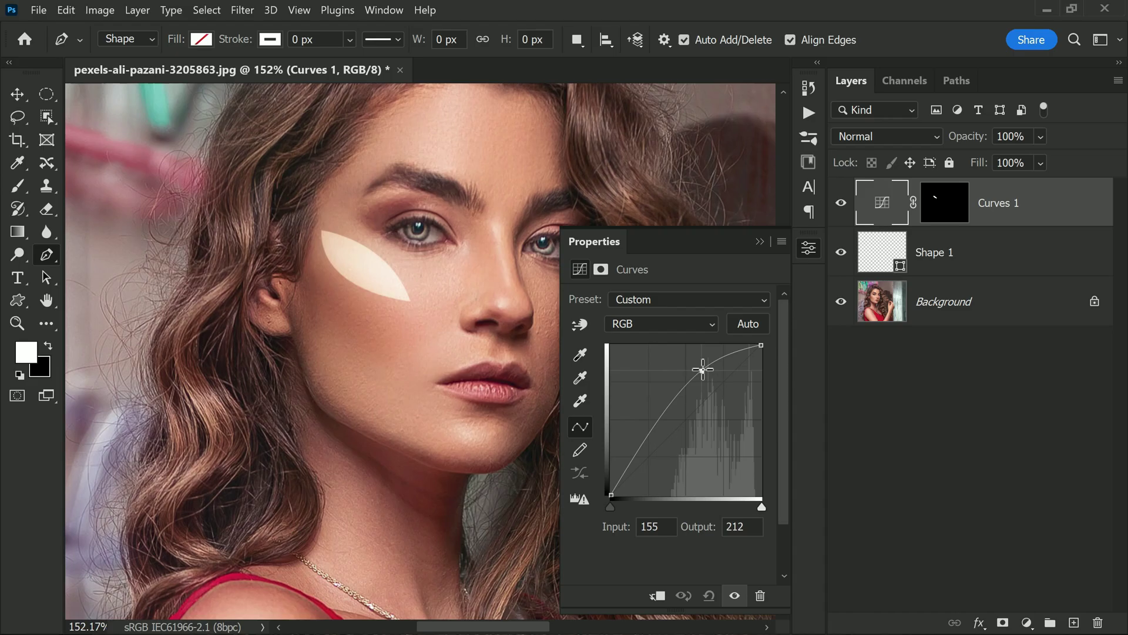
pyautogui.click(760, 241)
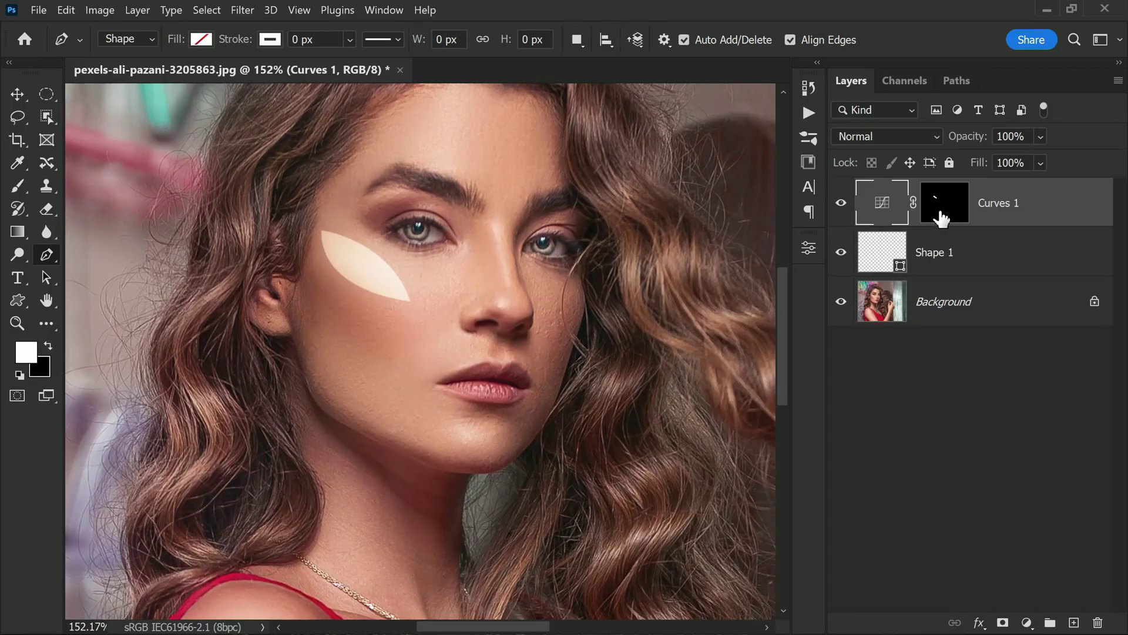
pyautogui.click(938, 207)
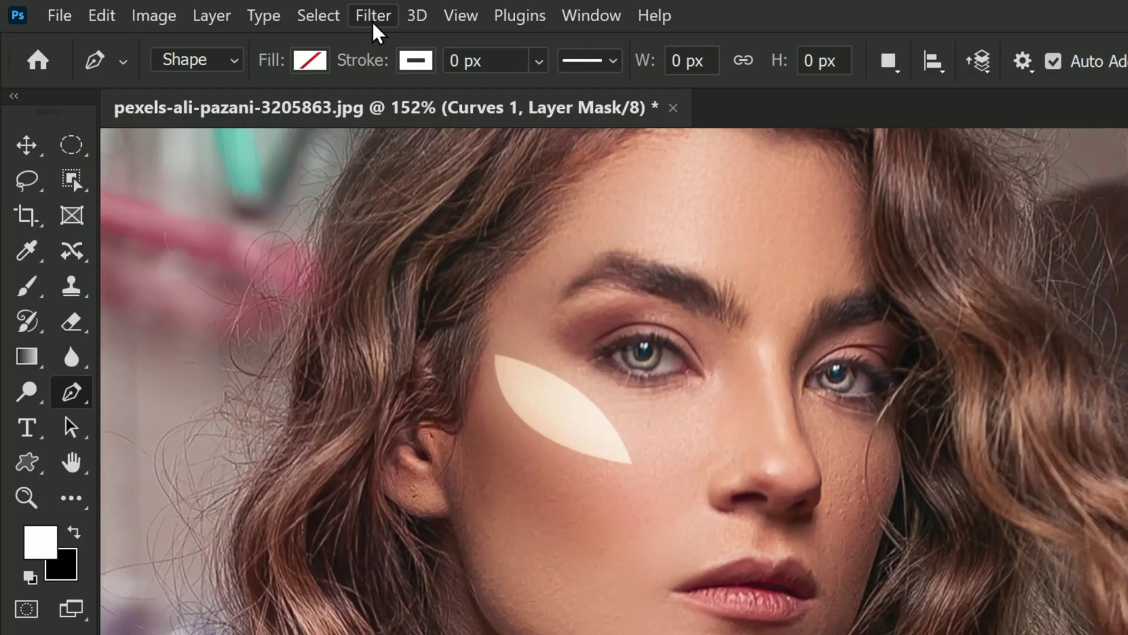
# - Apply a 24.9-pixel Gaussian Blur to the Curves 1 mask
pyautogui.click(242, 11)
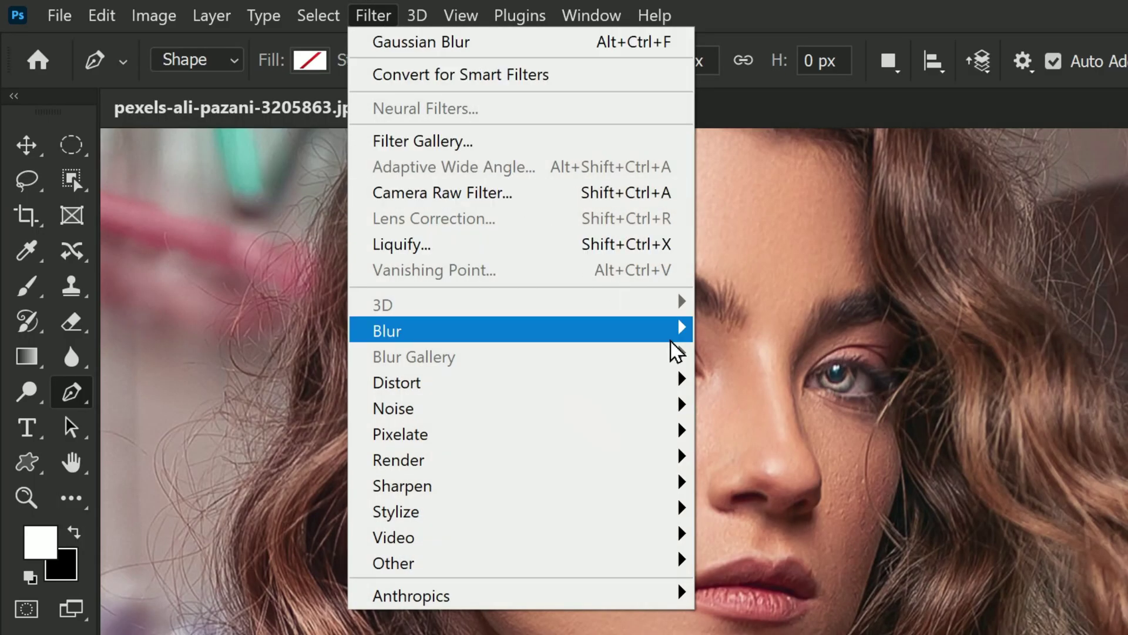
pyautogui.moveTo(673, 343)
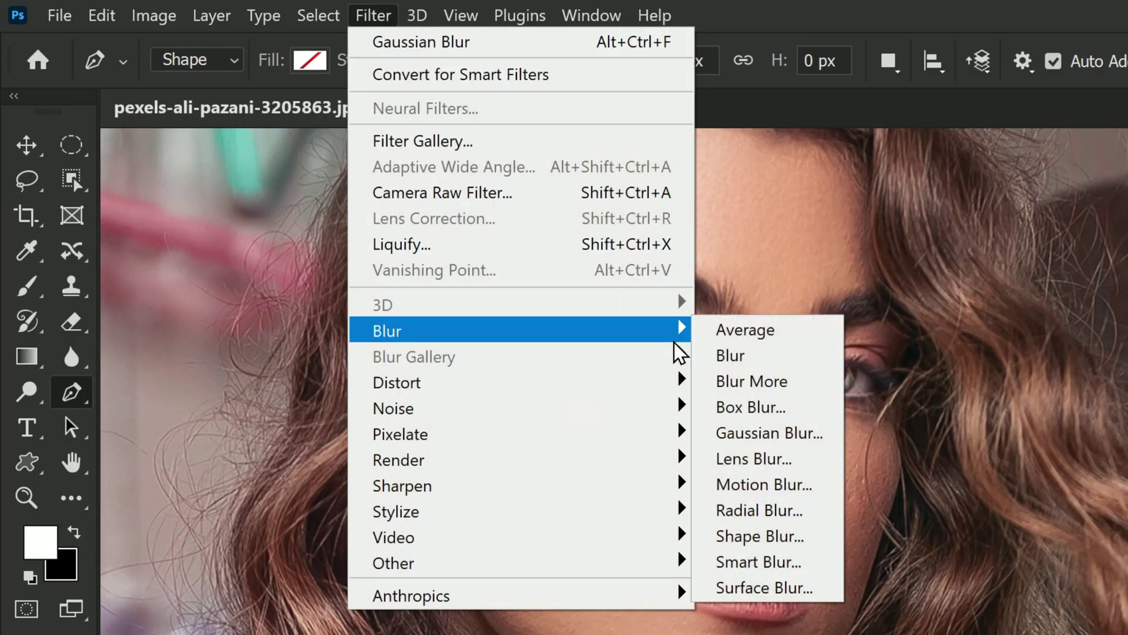
pyautogui.click(831, 435)
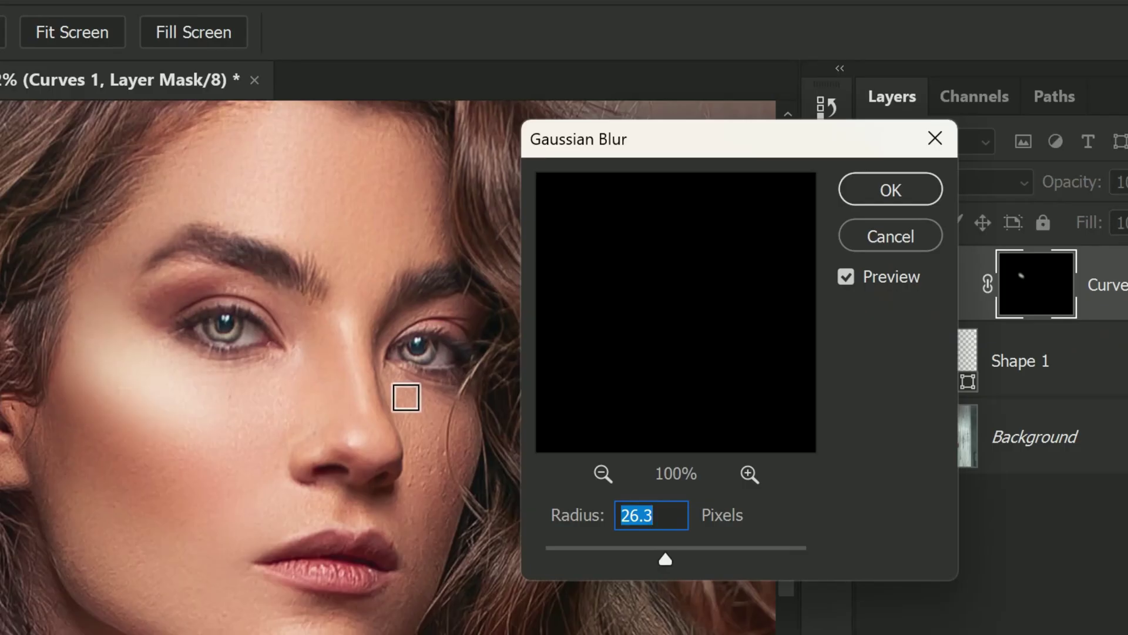
pyautogui.moveTo(661, 554)
pyautogui.mouseDown()
pyautogui.moveTo(651, 555)
pyautogui.moveTo(664, 552)
pyautogui.mouseUp()
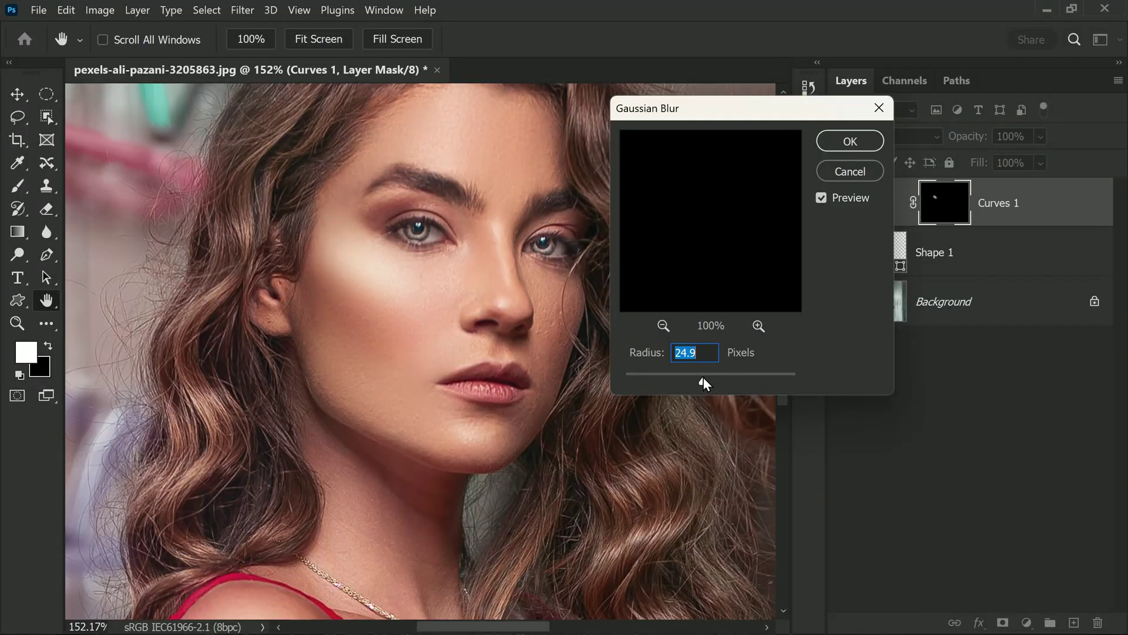
pyautogui.click(847, 147)
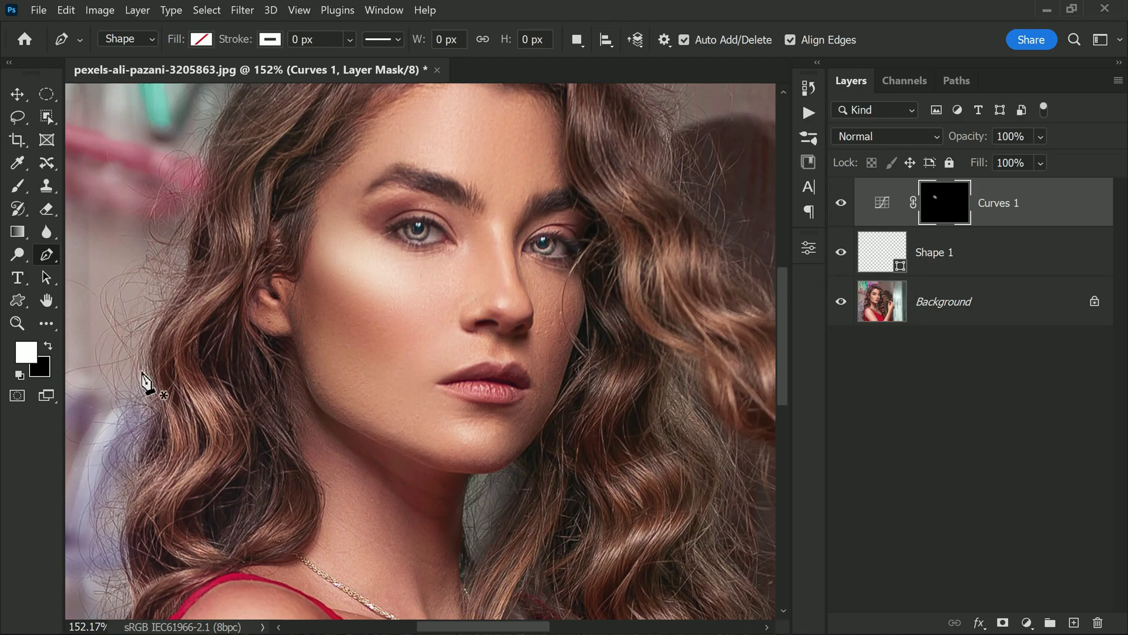
# - Draw a second closed leaf-shaped pen path just below the cheekbone highlight
pyautogui.click(310, 284)
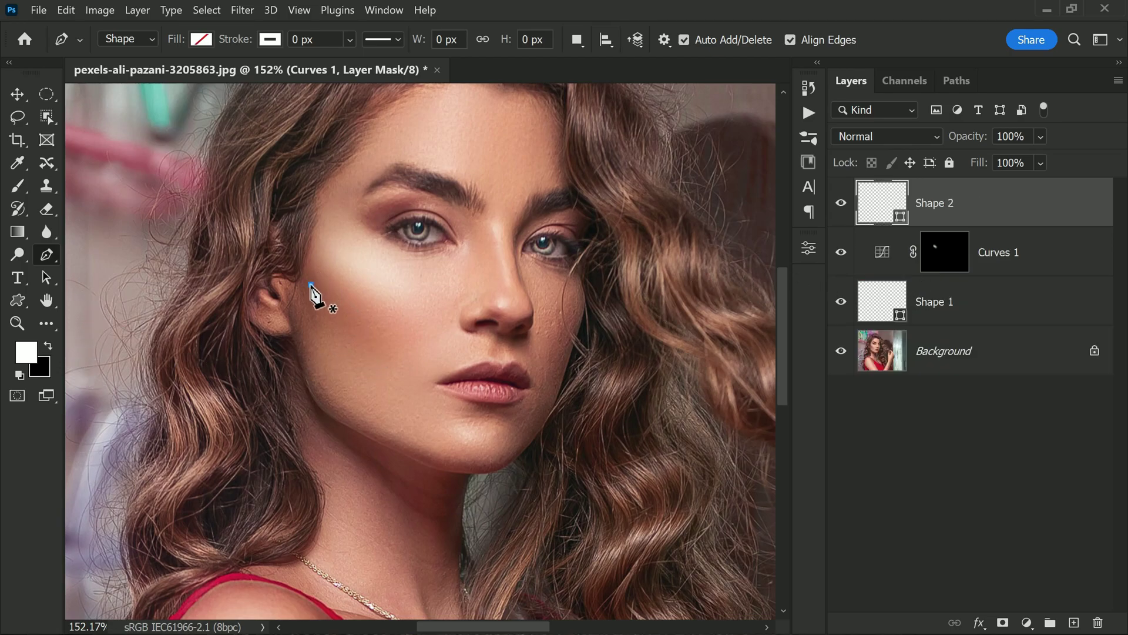
pyautogui.moveTo(400, 340); pyautogui.dragTo(438, 405)
pyautogui.click(400, 341)
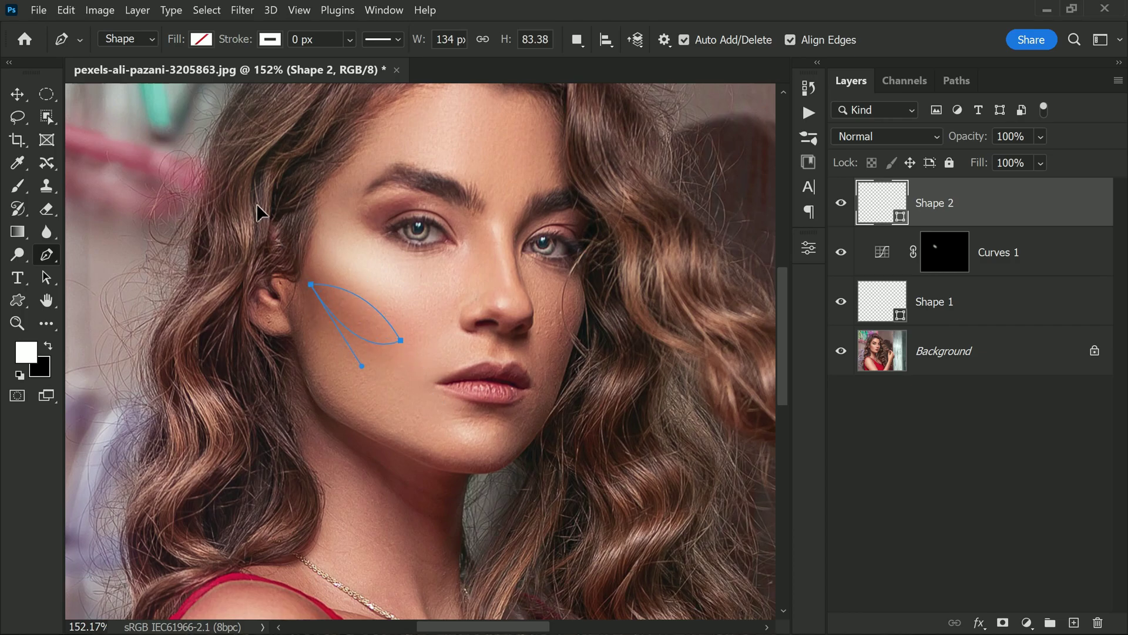
pyautogui.click(311, 285)
# - Turn the new cheek path into a selection with 0 px feather
pyautogui.rightClick(349, 314)
pyautogui.click(419, 321)
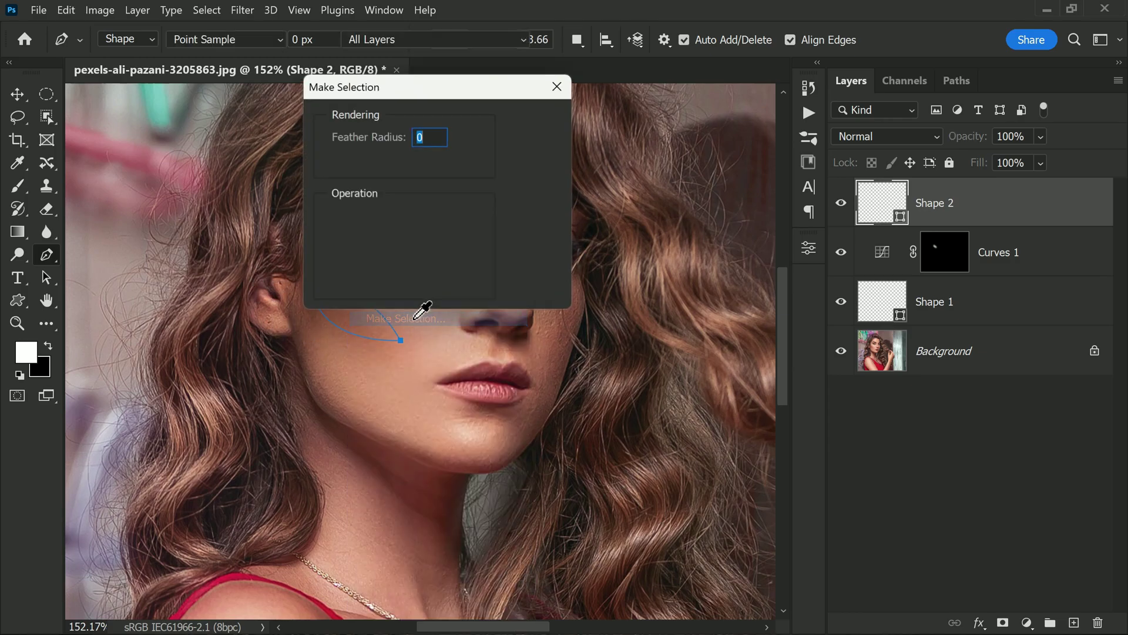
pyautogui.click(531, 124)
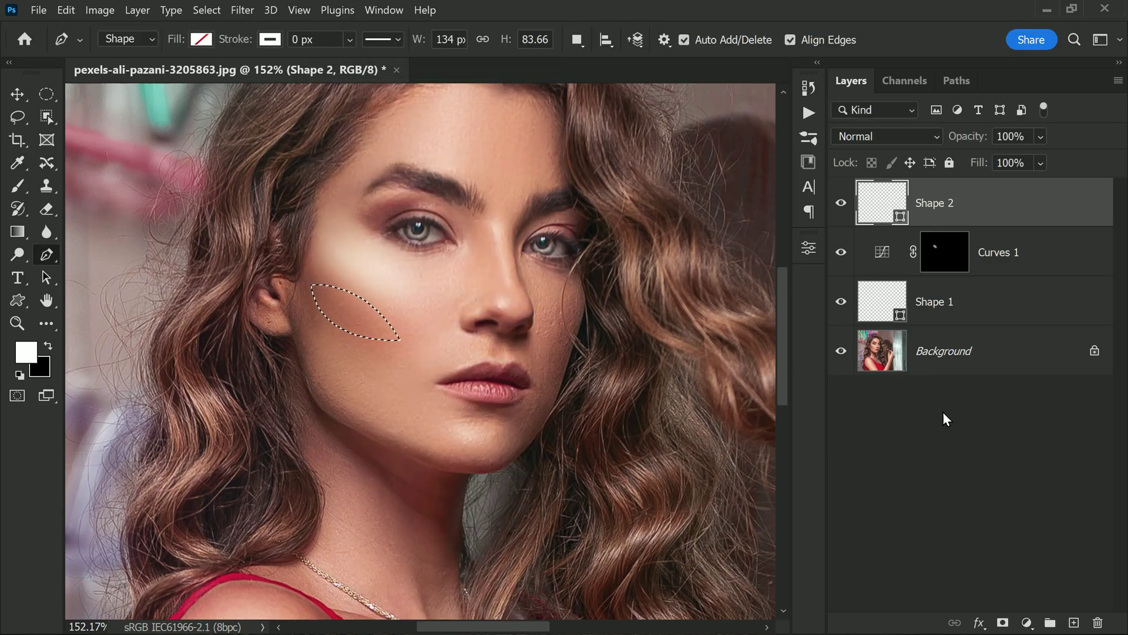
pyautogui.click(1027, 622)
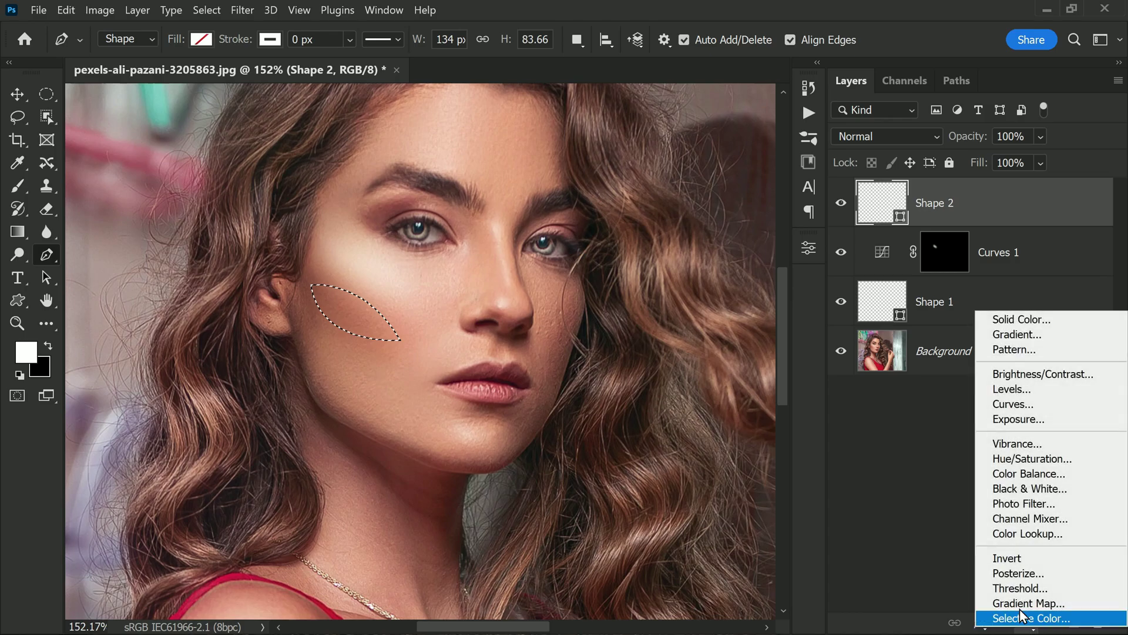
# - Add a Curves 2 adjustment pulling input 85 down to output 41 to darken the cheek
pyautogui.click(1037, 402)
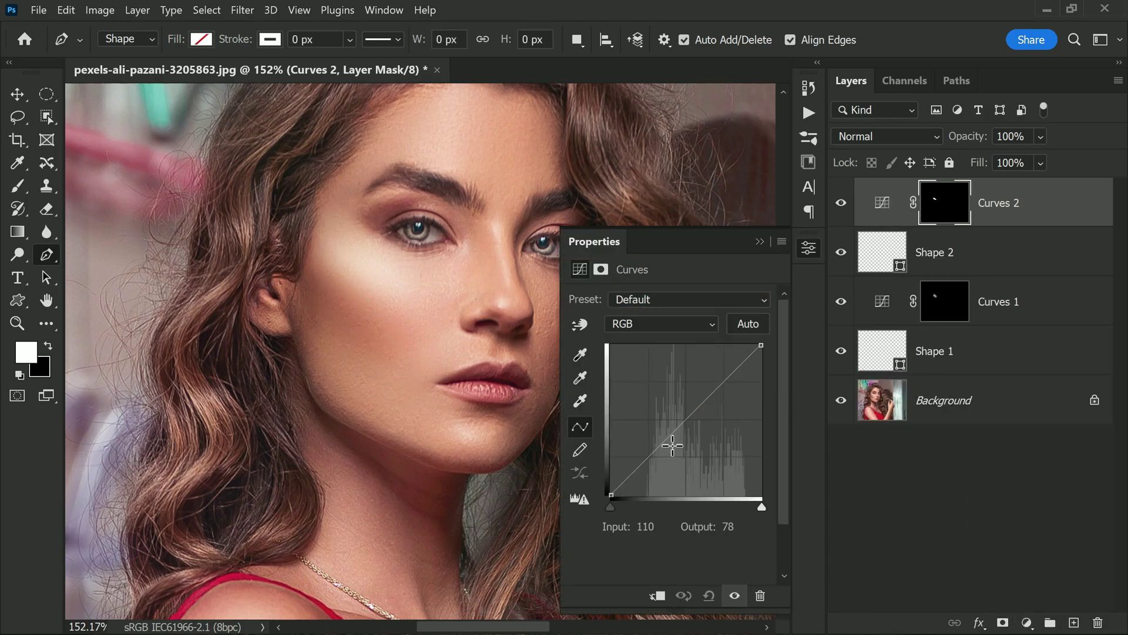
pyautogui.moveTo(649, 461); pyautogui.dragTo(661, 471)
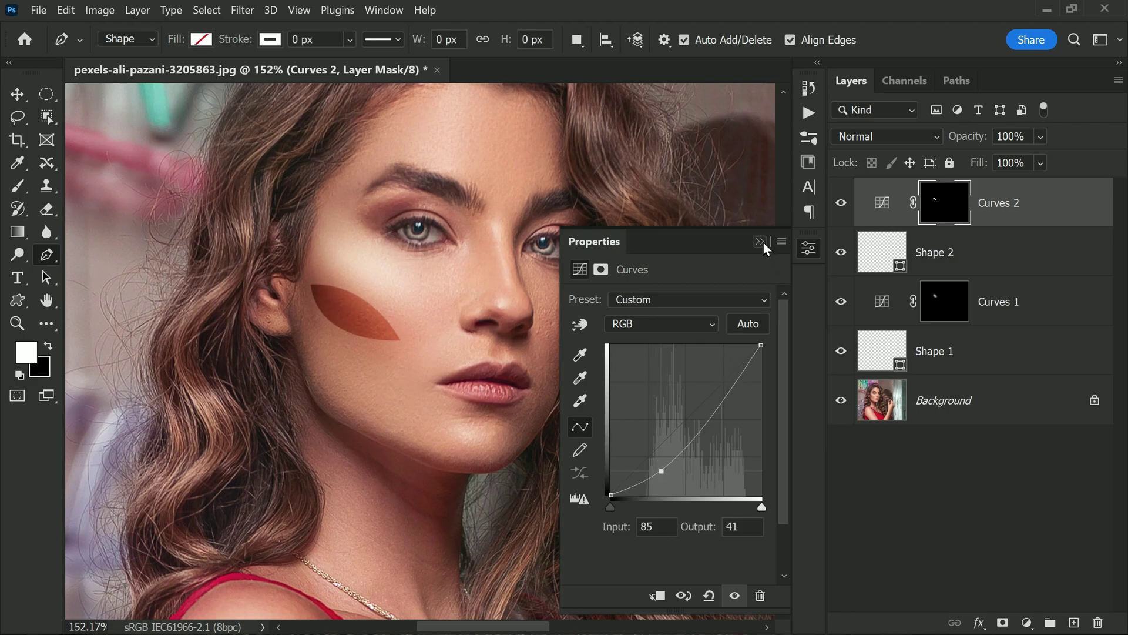
pyautogui.click(761, 242)
# - Soften the Curves 2 mask with a 34.6-pixel Gaussian Blur
pyautogui.click(242, 10)
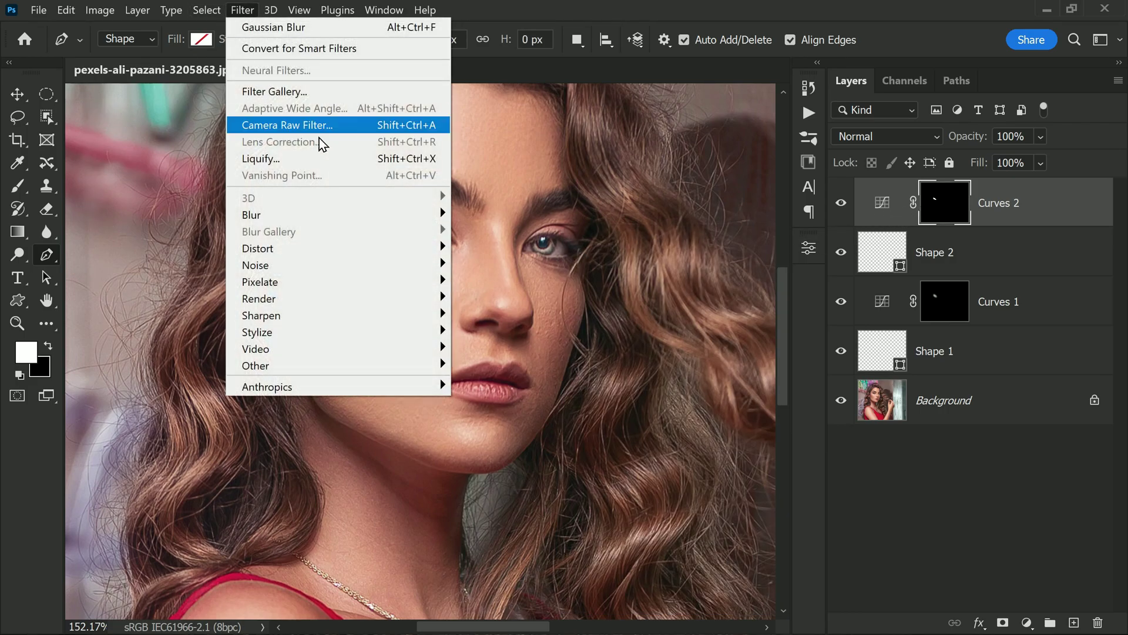
pyautogui.moveTo(388, 225)
pyautogui.click(520, 284)
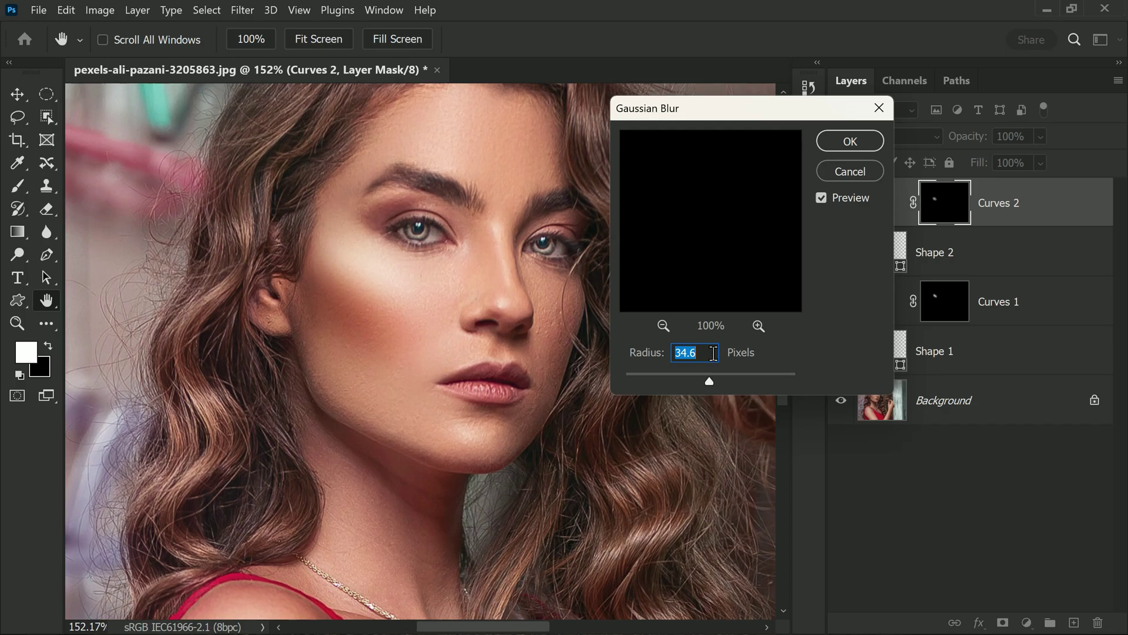
pyautogui.click(830, 146)
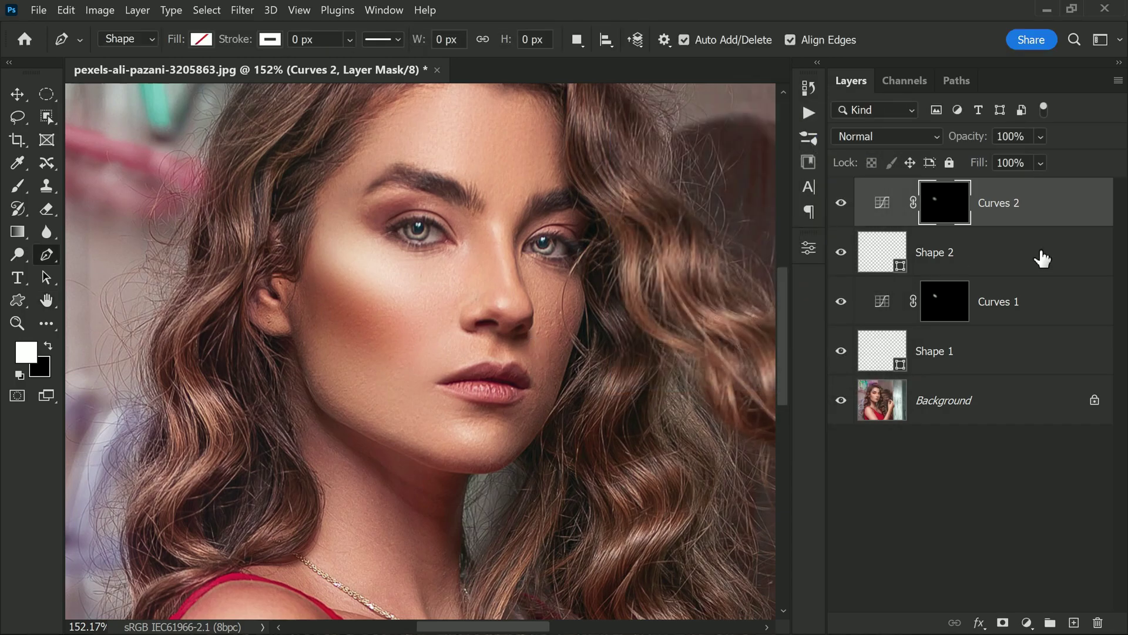
# - Draw a closed leaf-shaped pen path along the jaw below the contour shadow
pyautogui.click(311, 347)
pyautogui.click(382, 403)
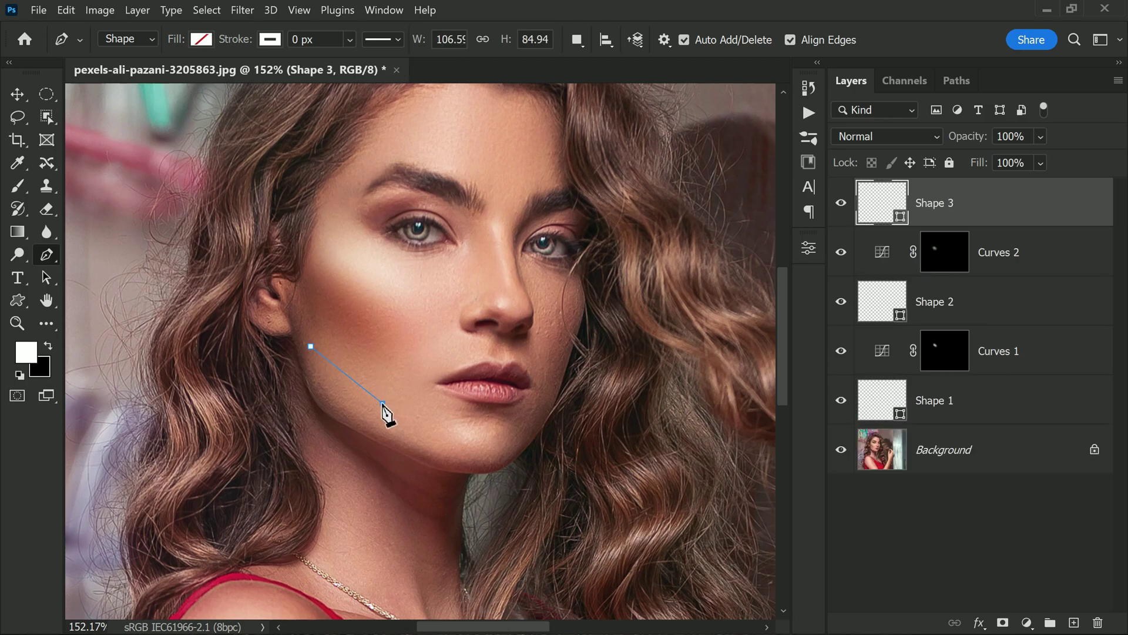
pyautogui.moveTo(398, 474)
pyautogui.mouseDown()
pyautogui.moveTo(390, 440)
pyautogui.moveTo(395, 478)
pyautogui.mouseUp()
pyautogui.keyDown('alt'); pyautogui.click(383, 403); pyautogui.keyUp('alt')
pyautogui.moveTo(310, 347); pyautogui.dragTo(309, 298)
# - Convert the jaw path into an active selection
pyautogui.rightClick(358, 389)
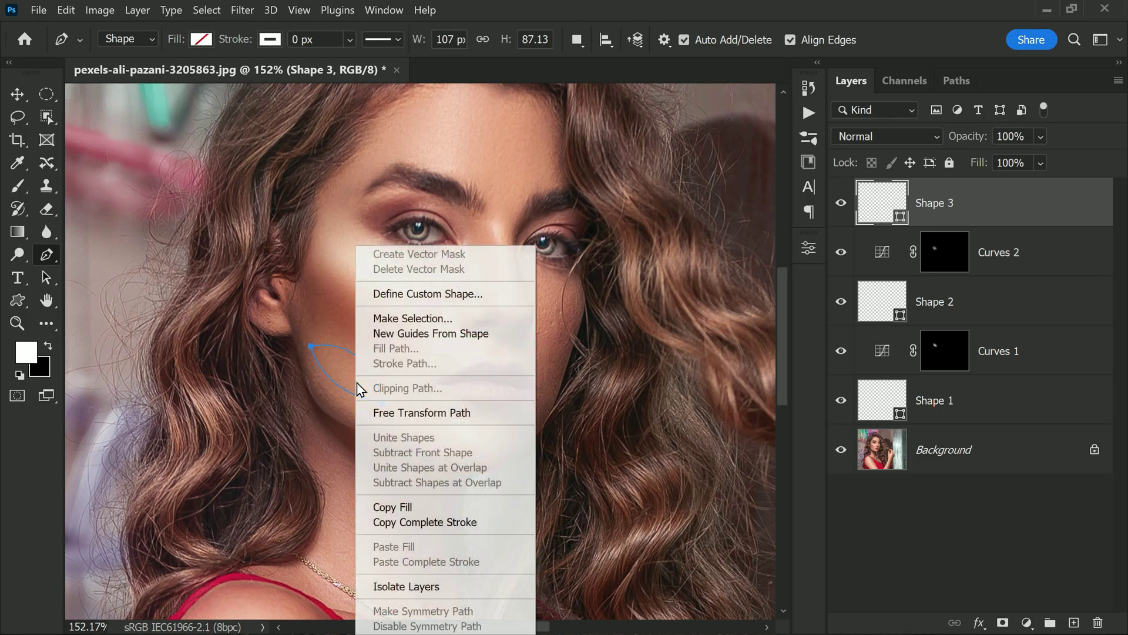
pyautogui.click(446, 320)
pyautogui.click(531, 125)
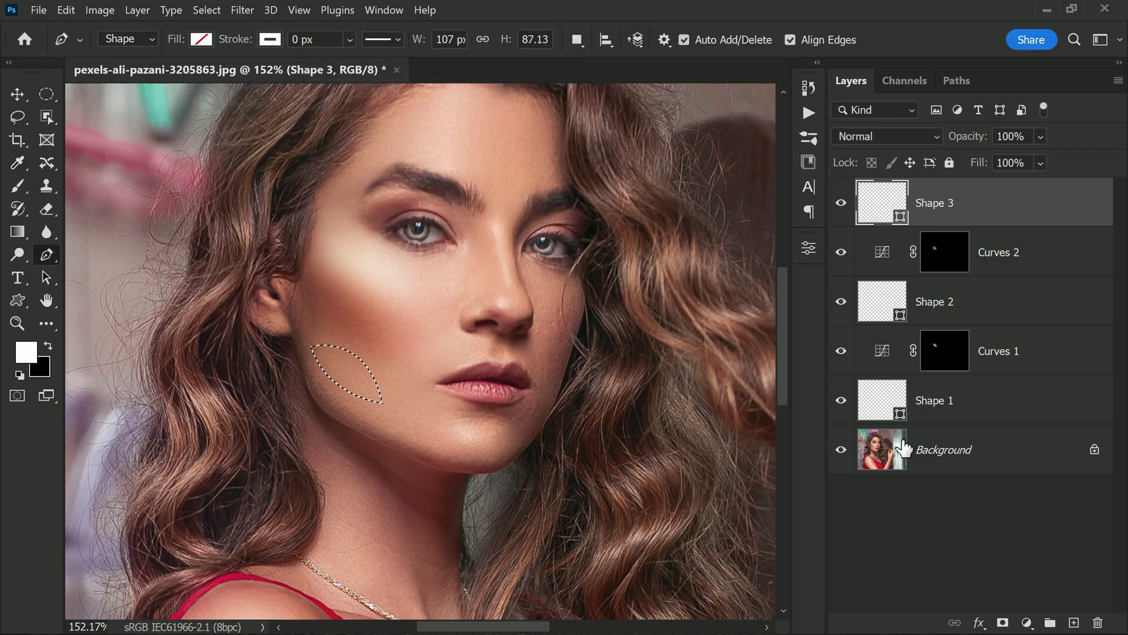
# - Add a Curves 3 adjustment lifting input 151 to output 203 on the jaw area
pyautogui.click(1027, 623)
pyautogui.click(1049, 390)
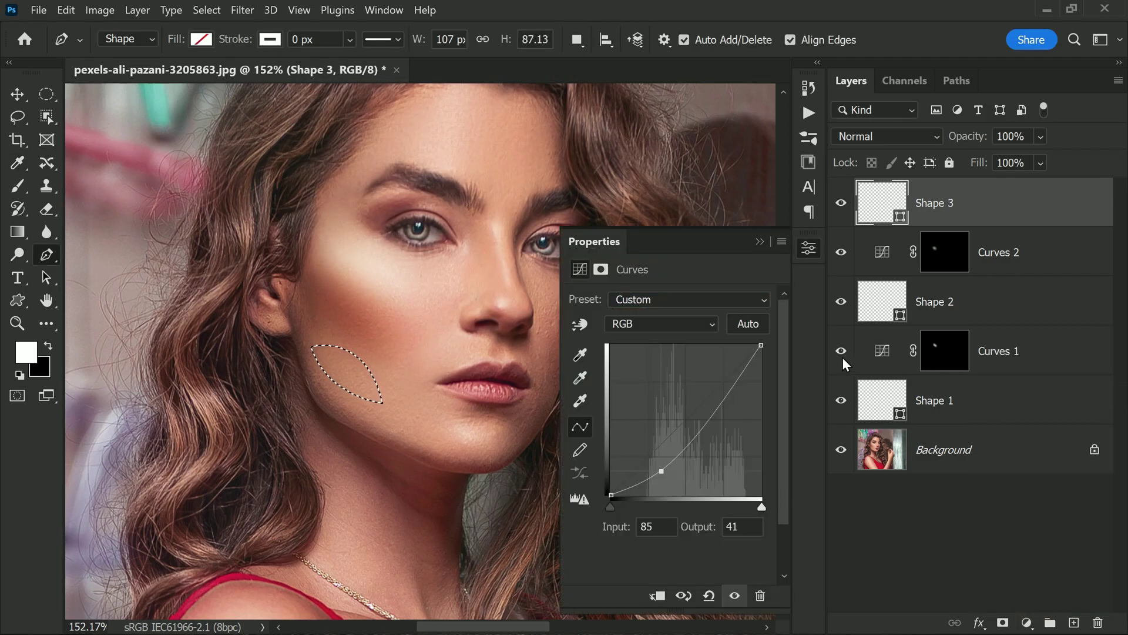
pyautogui.moveTo(702, 405); pyautogui.dragTo(702, 376)
pyautogui.click(760, 242)
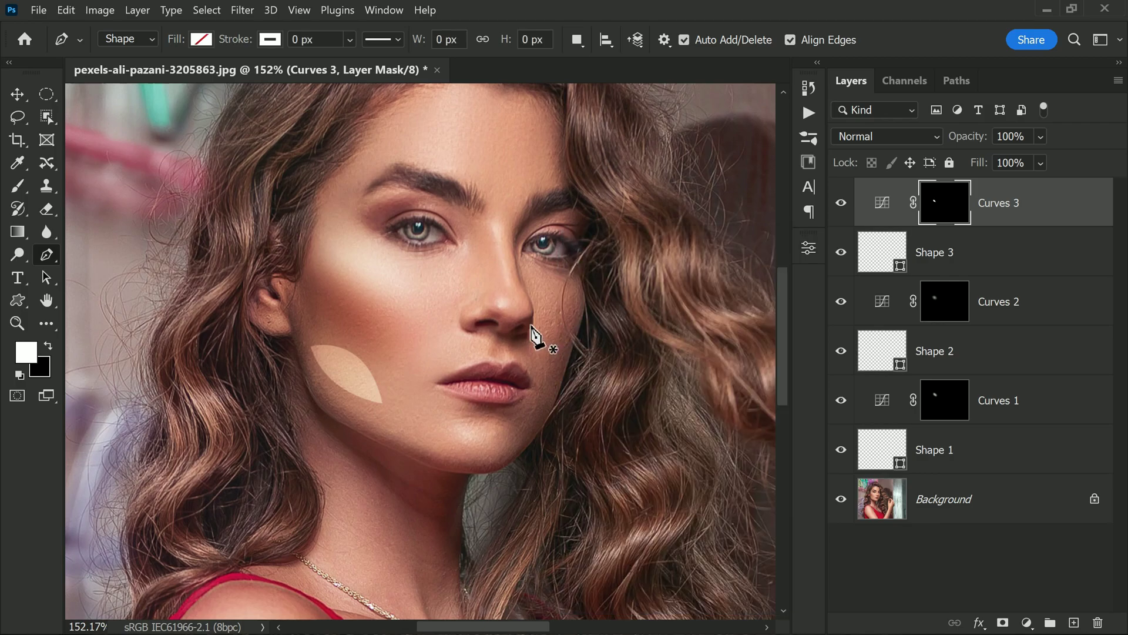
# - Apply an 11.1-pixel Gaussian Blur to the Curves 3 mask
pyautogui.hotkey('alt', 't')
pyautogui.moveTo(352, 215)
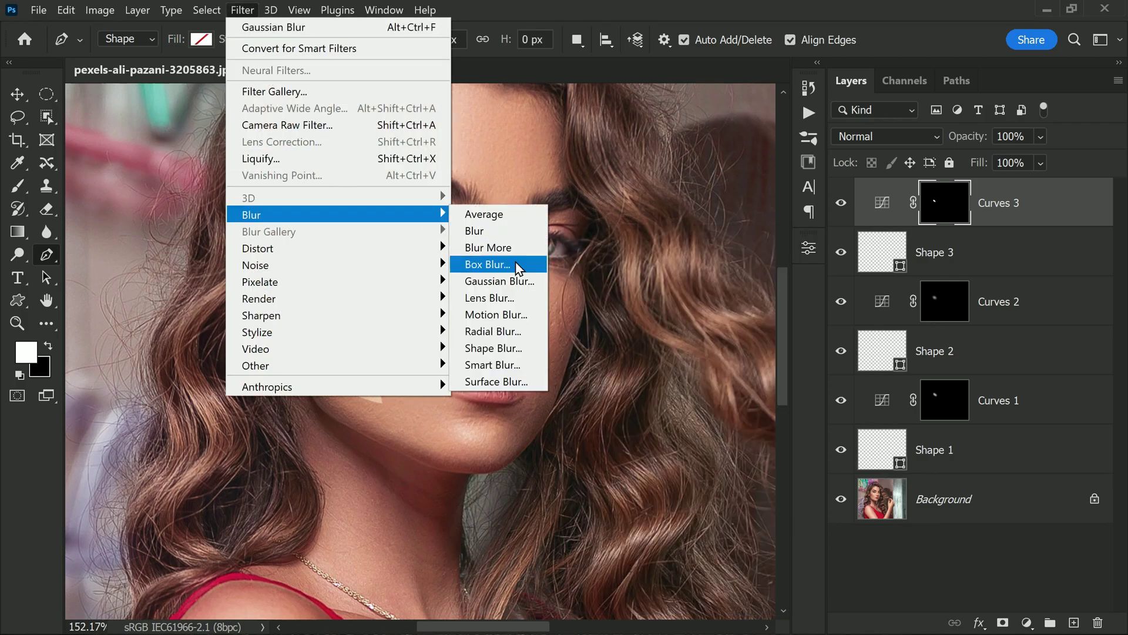
pyautogui.click(479, 279)
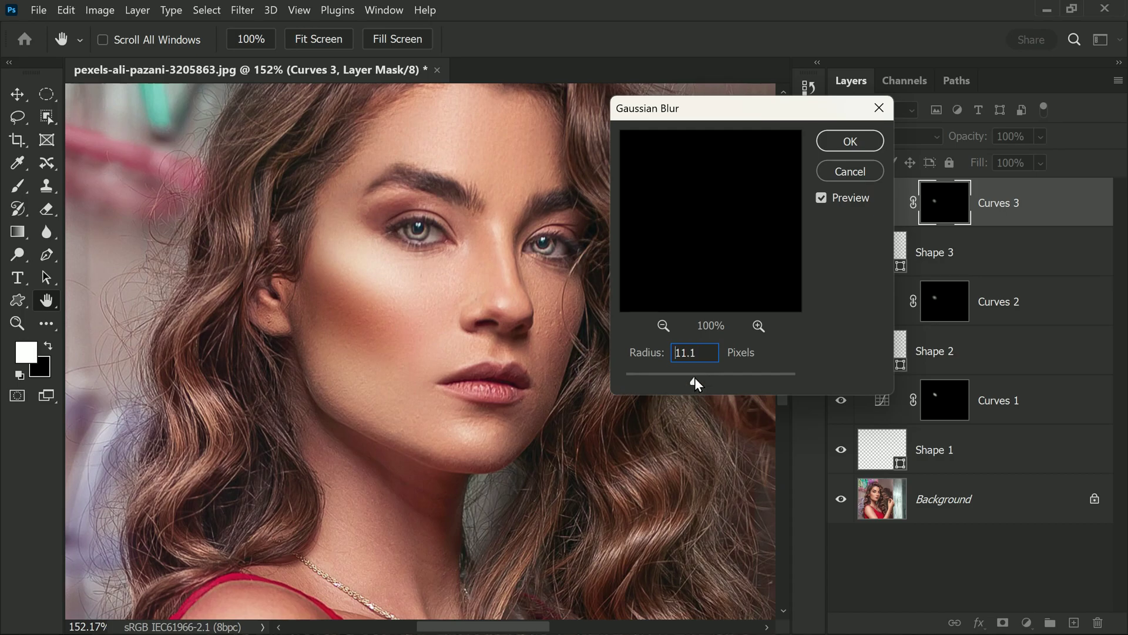
pyautogui.moveTo(692, 378); pyautogui.dragTo(700, 378)
pyautogui.click(823, 145)
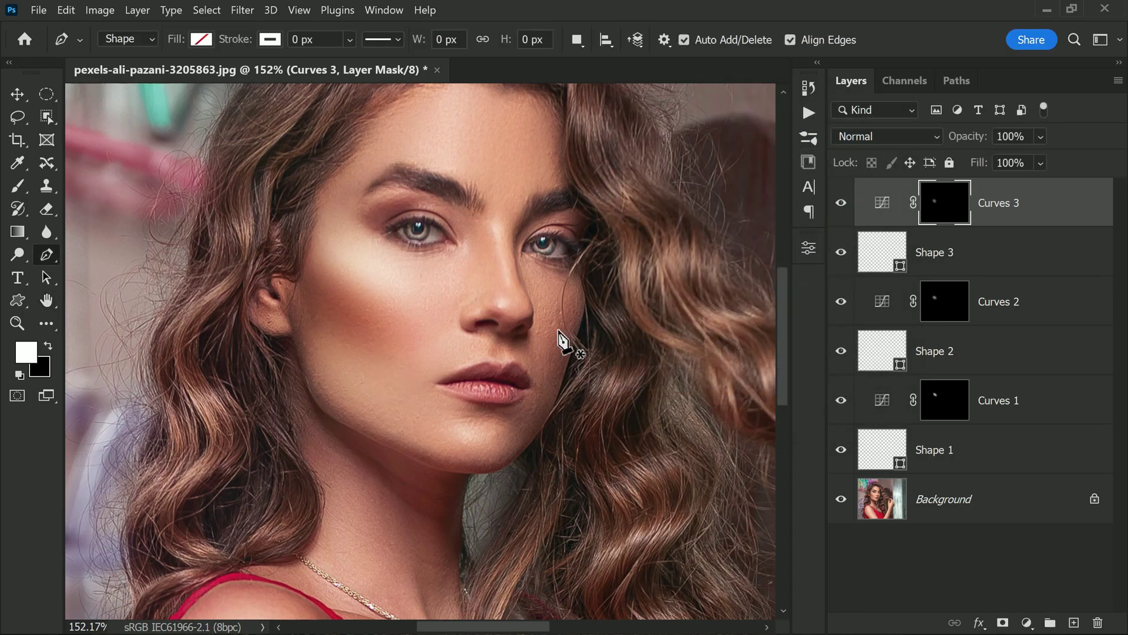
# - Select the retouch layers together to view their paths, then reselect Curves 3 alone
pyautogui.scroll(-2, 438, 336)
pyautogui.scroll(1, 429, 360)
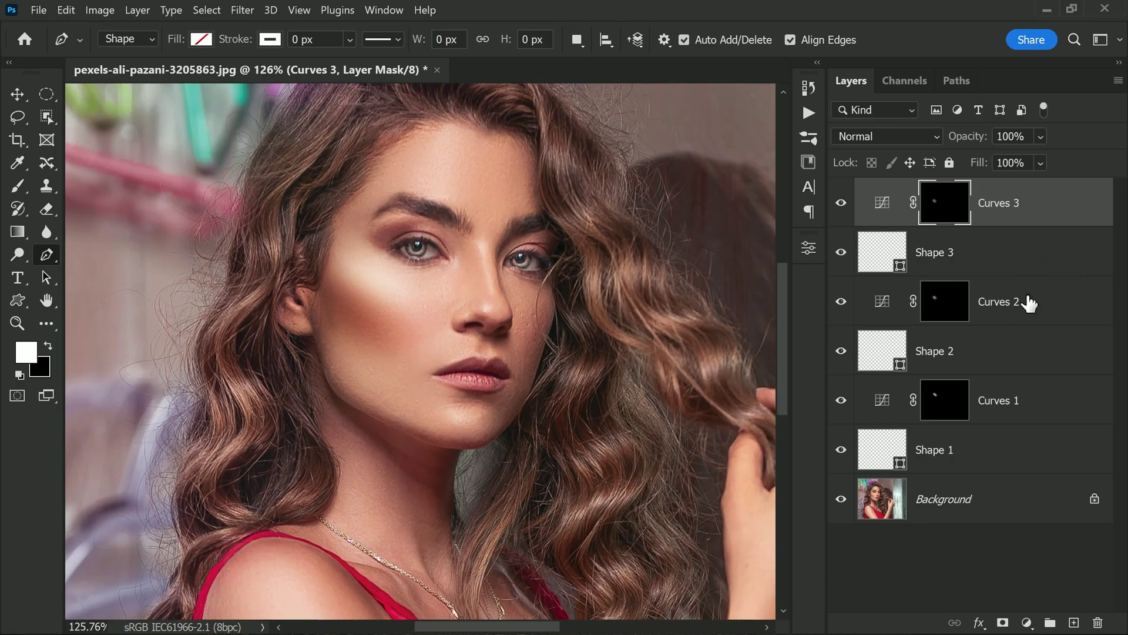
pyautogui.keyDown('shift'); pyautogui.click(1002, 402); pyautogui.keyUp('shift')
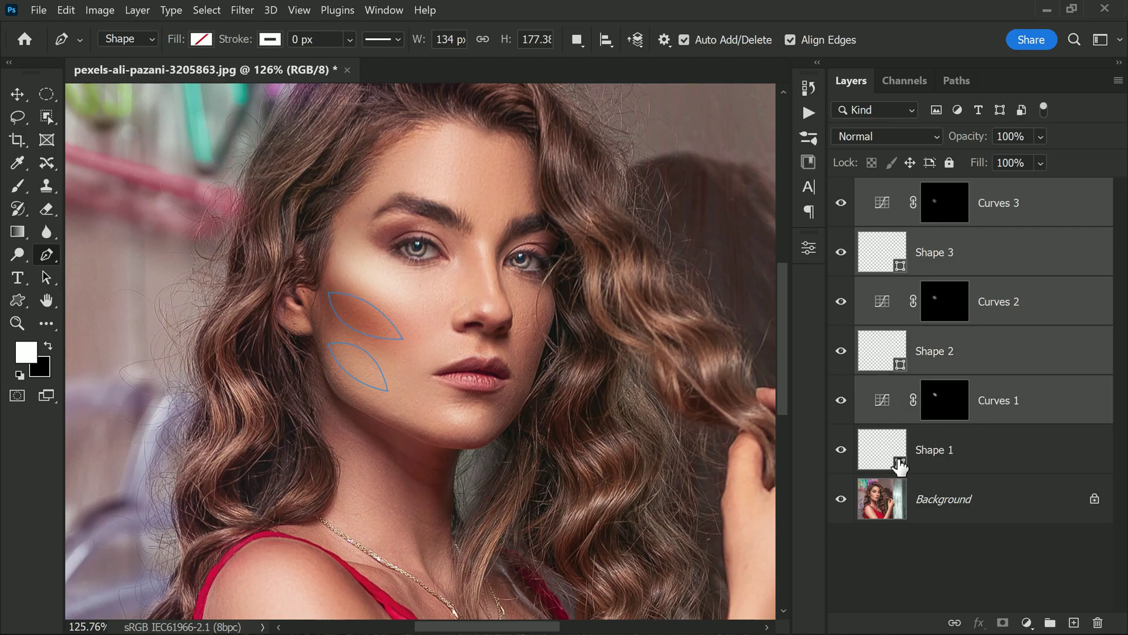
pyautogui.click(950, 458)
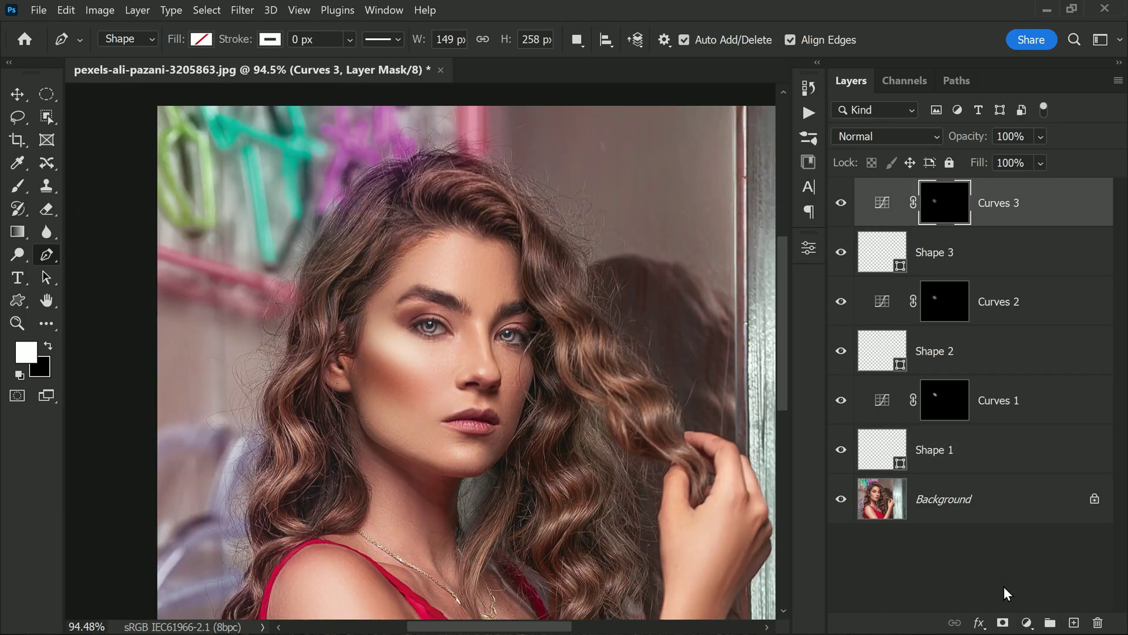
# - Check the Curves 2 contour shadow by hiding and reshowing it, then set its opacity to 80%
pyautogui.scroll(4, 395, 428)
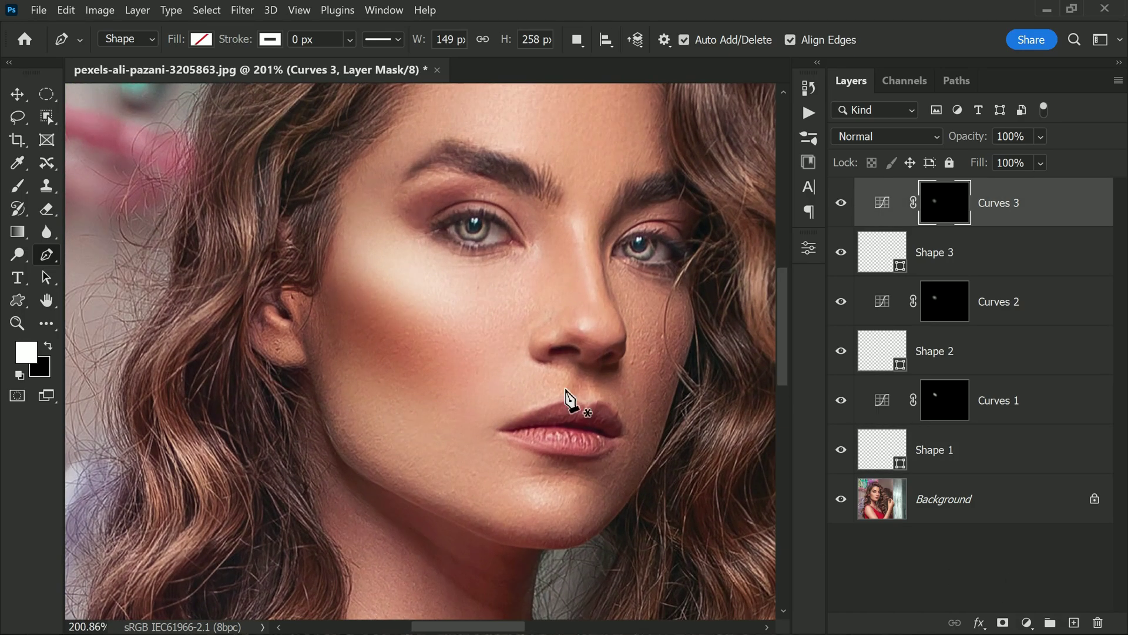
pyautogui.click(1018, 312)
pyautogui.click(841, 302)
pyautogui.click(841, 302)
pyautogui.moveTo(969, 138)
pyautogui.mouseDown()
pyautogui.moveTo(946, 145)
pyautogui.moveTo(958, 145)
pyautogui.mouseUp()
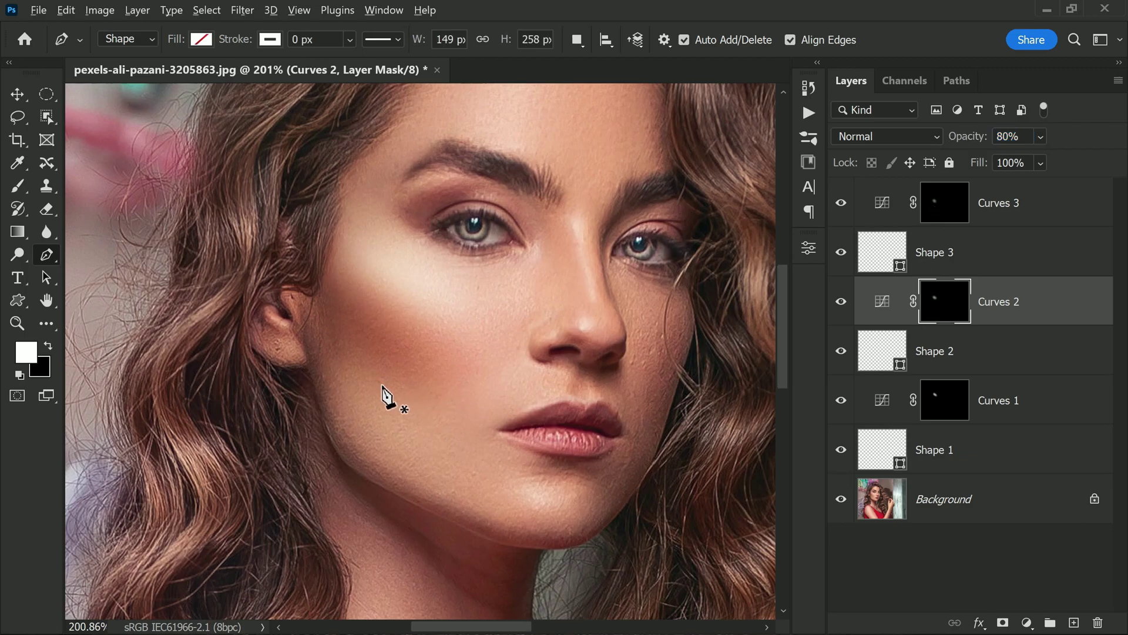
# - Toggle between the original photo alone and the retouched portrait, ending with all retouch layers visible
pyautogui.scroll(-1, 390, 406)
pyautogui.click(905, 538)
pyautogui.keyDown('alt'); pyautogui.click(842, 499); pyautogui.keyUp('alt')
pyautogui.keyDown('alt'); pyautogui.click(842, 499); pyautogui.keyUp('alt')
pyautogui.keyDown('alt'); pyautogui.click(842, 499); pyautogui.keyUp('alt')
pyautogui.keyDown('alt'); pyautogui.click(841, 499); pyautogui.keyUp('alt')
pyautogui.keyDown('alt'); pyautogui.click(842, 499); pyautogui.keyUp('alt')
pyautogui.keyDown('alt'); pyautogui.click(842, 499); pyautogui.keyUp('alt')
pyautogui.keyDown('alt'); pyautogui.click(842, 499); pyautogui.keyUp('alt')
pyautogui.keyDown('alt'); pyautogui.click(842, 499); pyautogui.keyUp('alt')
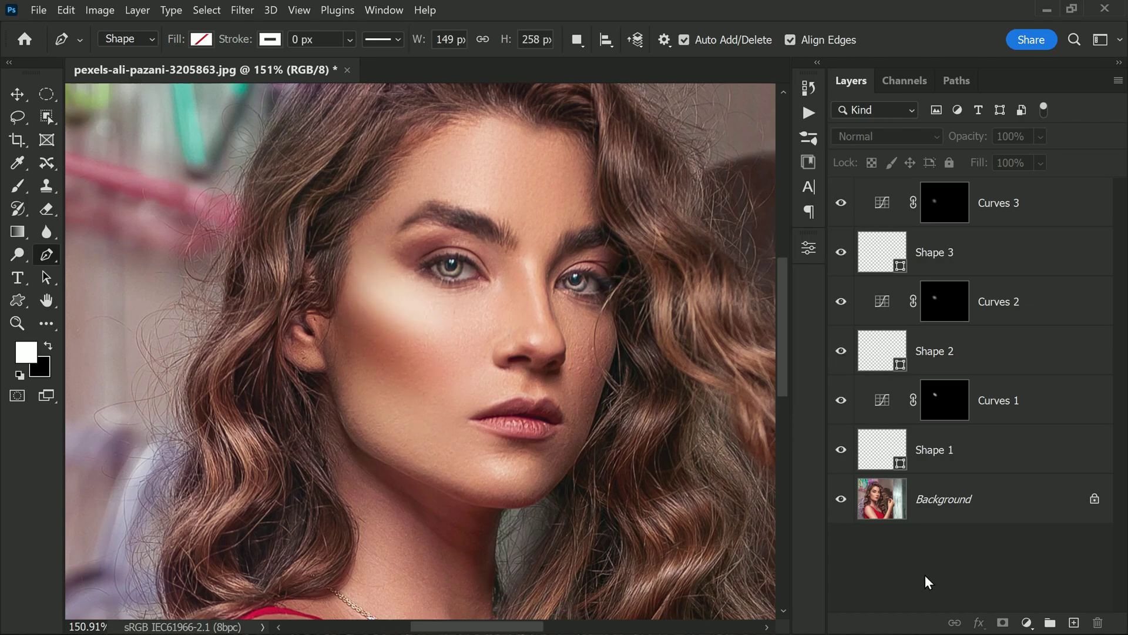